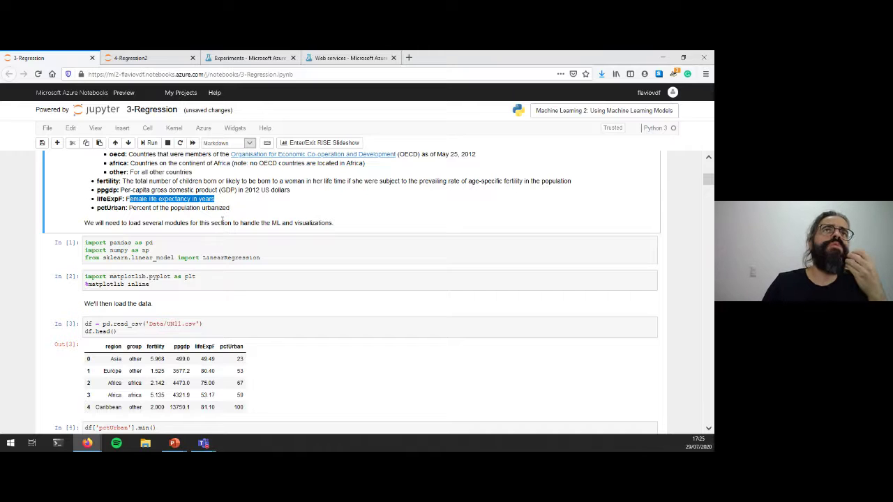
# Step: Run the scatter plot cell of ppgdp against lifeExpF in the Simple linear regression section
pyautogui.scroll(-3, 222, 221)
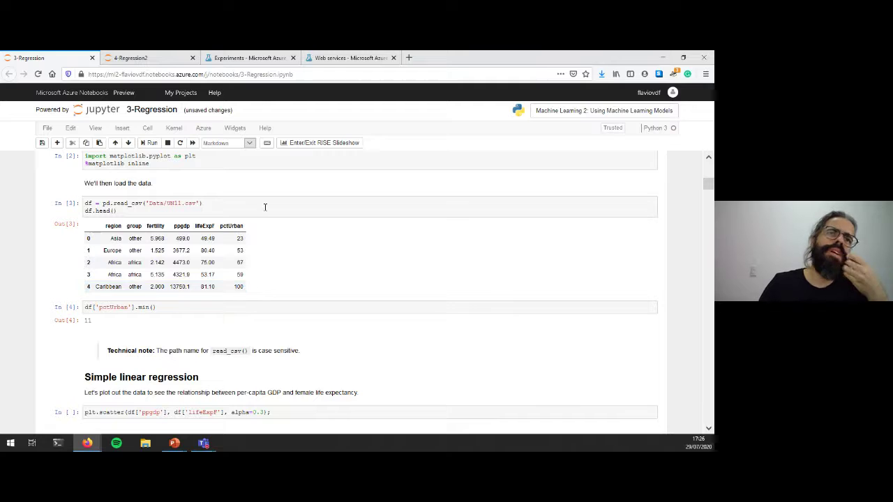
pyautogui.scroll(3, 266, 216)
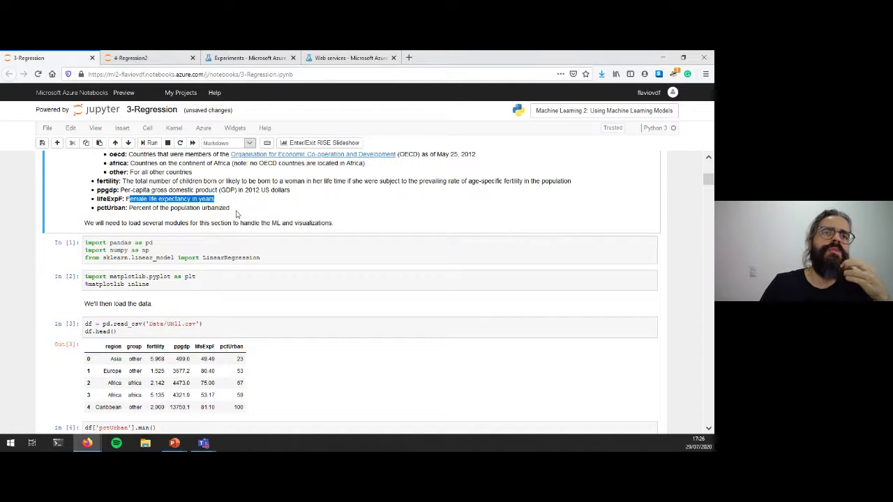
pyautogui.scroll(-3, 240, 217)
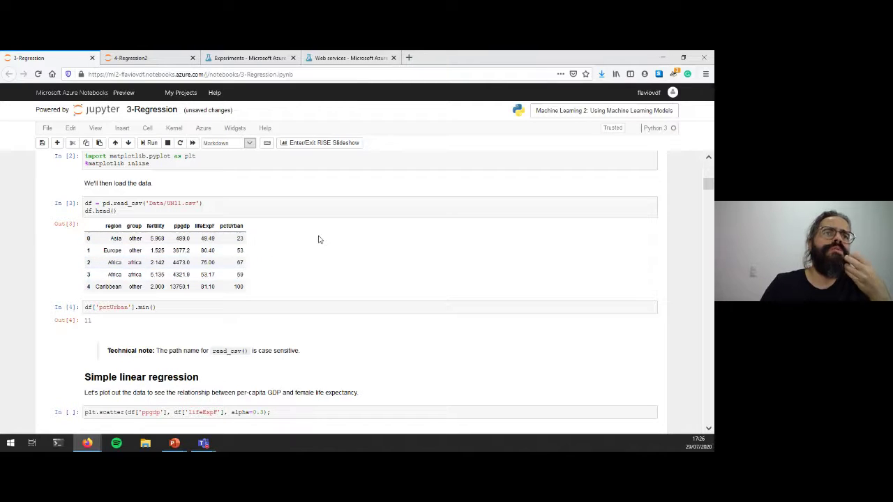
pyautogui.scroll(-2, 320, 239)
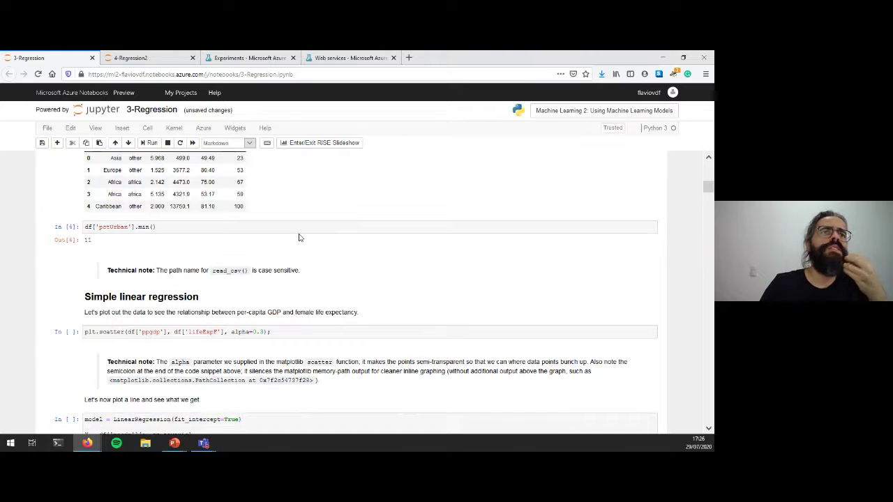
pyautogui.scroll(-3, 296, 242)
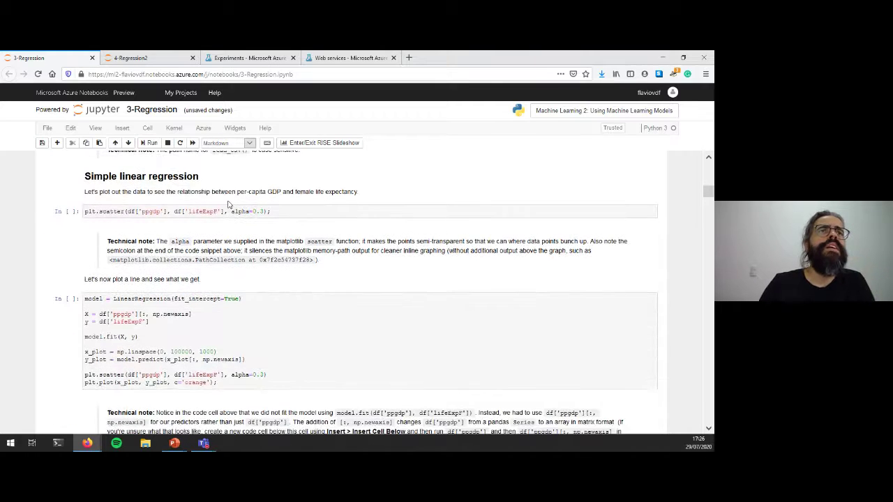
pyautogui.click(227, 201)
pyautogui.hotkey('shift', 'Return')
pyautogui.hotkey('shift', 'Return')
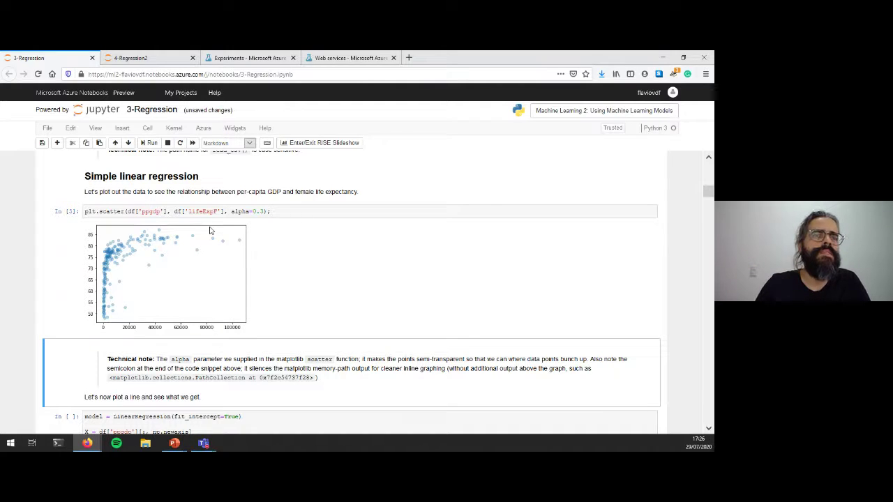
# Step: Try wrapping df['lifeExpF'] in np.log10() in the scatter plot call and rerun the cell
pyautogui.click(170, 210)
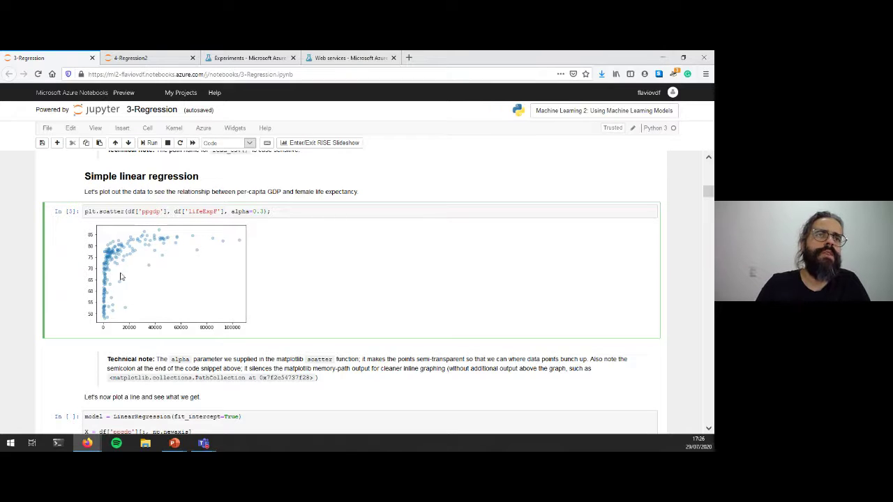
pyautogui.click(173, 212)
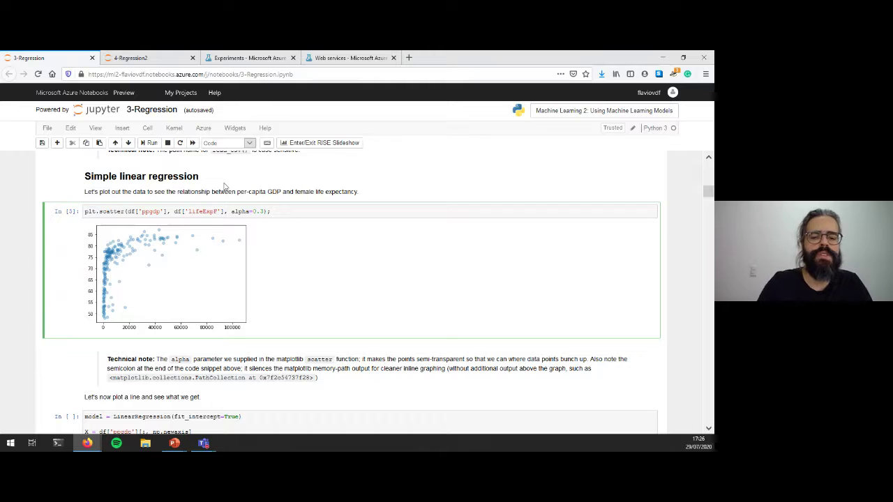
pyautogui.write('np.log')
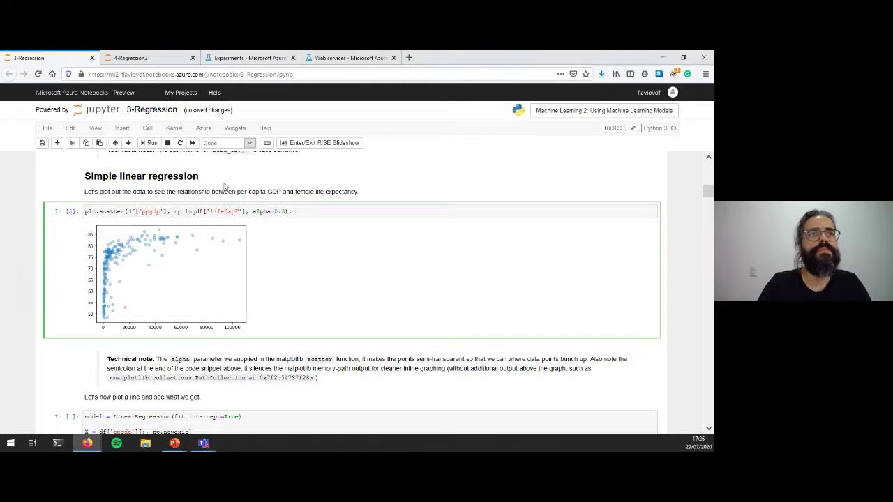
pyautogui.write('10(')
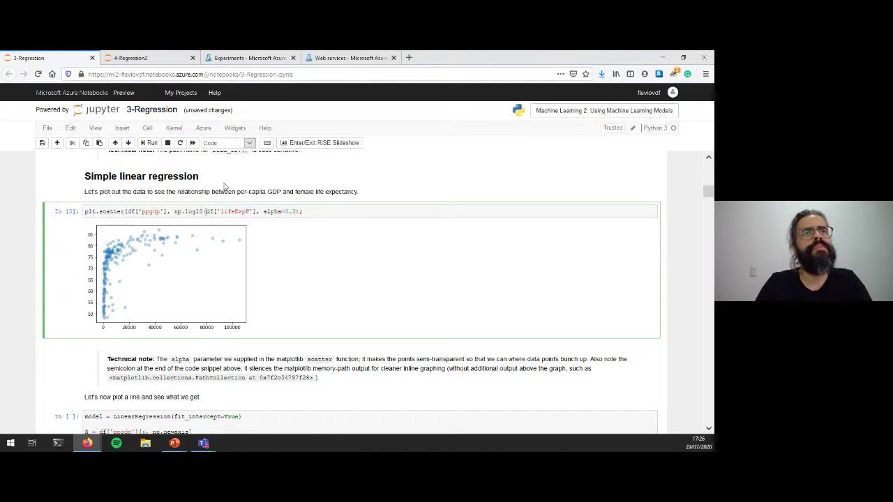
pyautogui.press('Right')
pyautogui.press('Right')
pyautogui.press('Right')
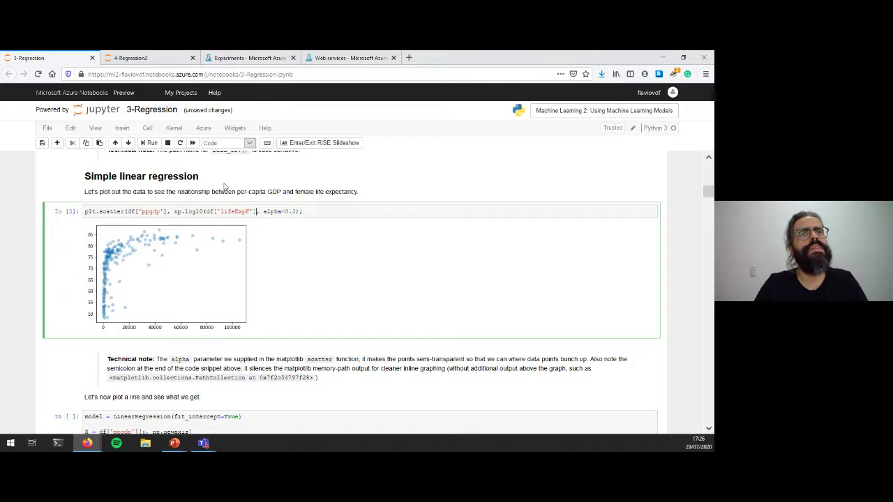
pyautogui.write(')')
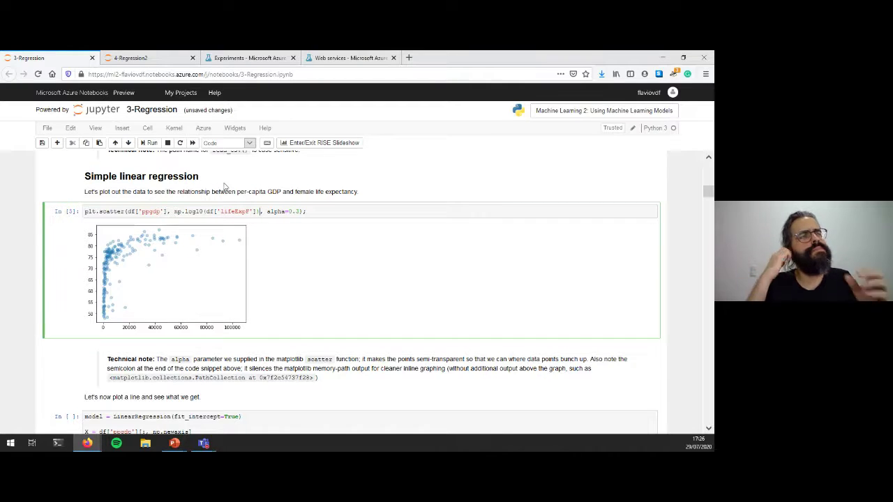
pyautogui.hotkey('shift', 'Return')
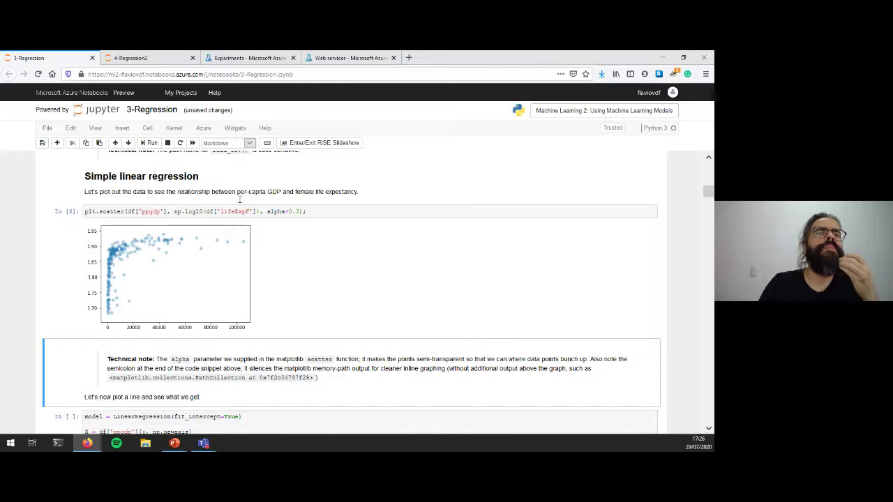
# Step: Remove the np.log10() wrapper from df['lifeExpF'] in the scatter plot call
pyautogui.click(200, 210)
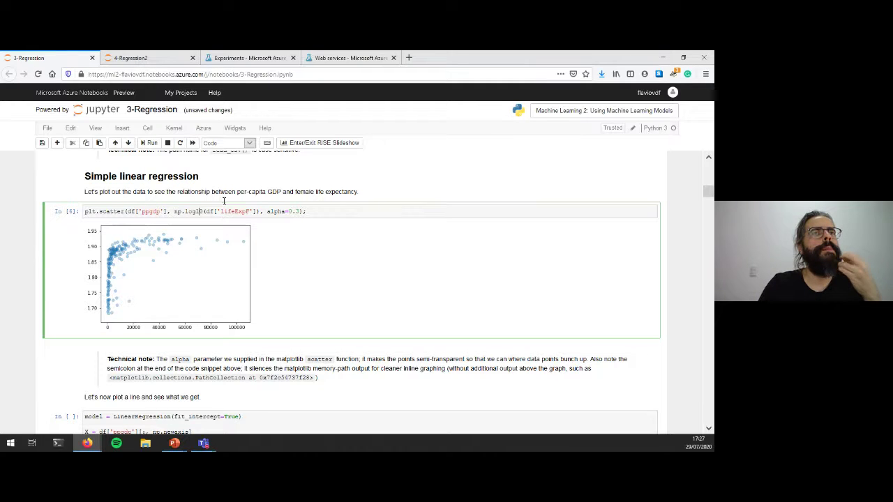
pyautogui.click(246, 211)
pyautogui.press('BackSpace')
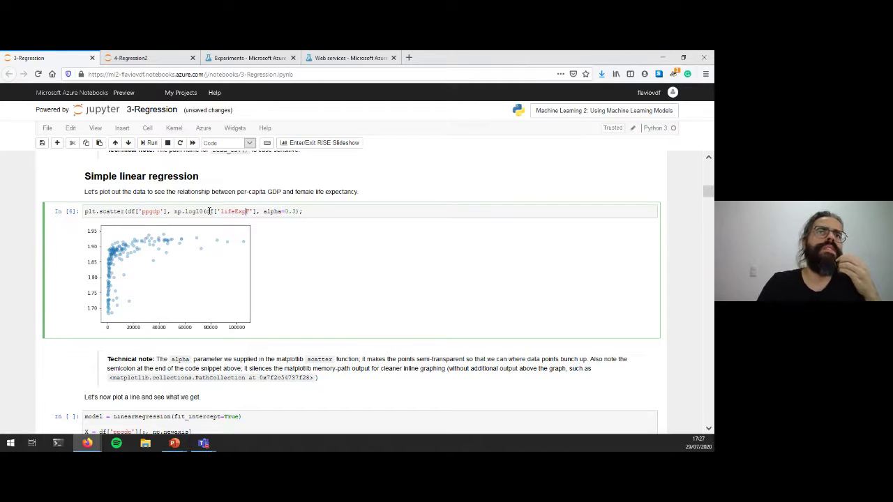
pyautogui.click(206, 212)
pyautogui.press('BackSpace')
pyautogui.press('BackSpace')
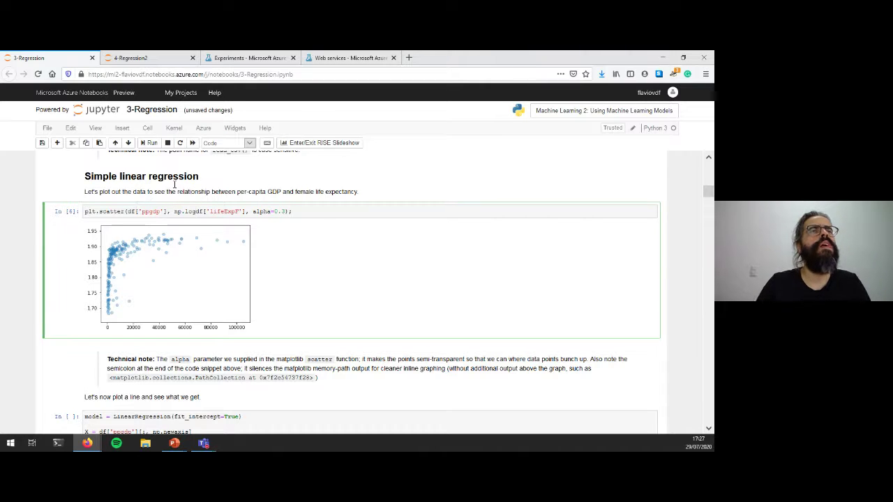
pyautogui.press('BackSpace')
pyautogui.press('BackSpace')
pyautogui.press('BackSpace')
pyautogui.press('BackSpace')
pyautogui.press('BackSpace')
pyautogui.press('BackSpace')
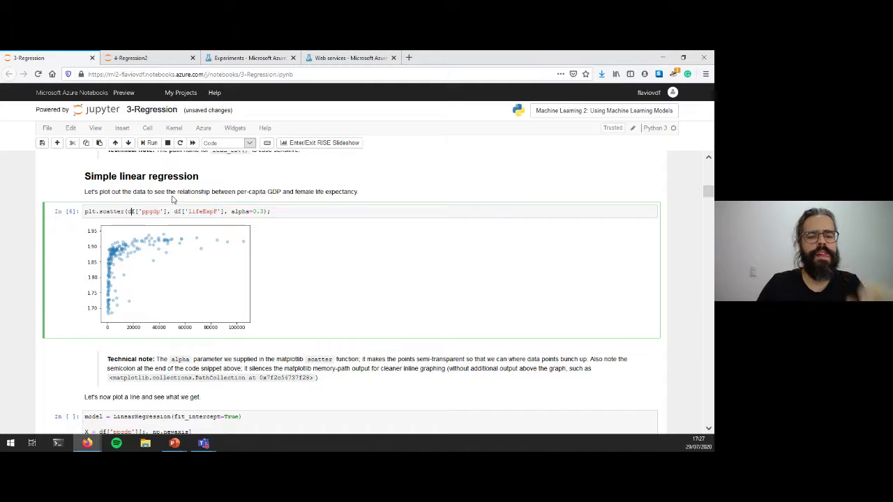
# Step: Wrap df['ppgdp'] in np.log10() in the scatter plot call and rerun the cell
pyautogui.write('np.log')
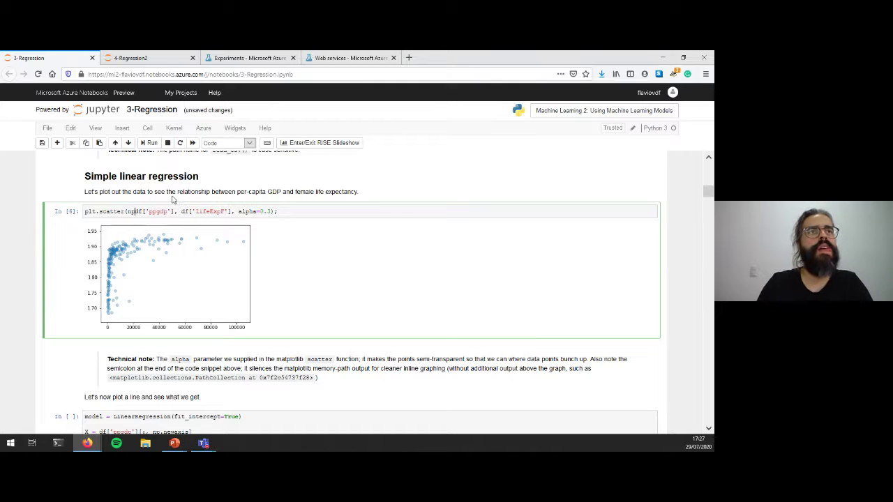
pyautogui.write('10(')
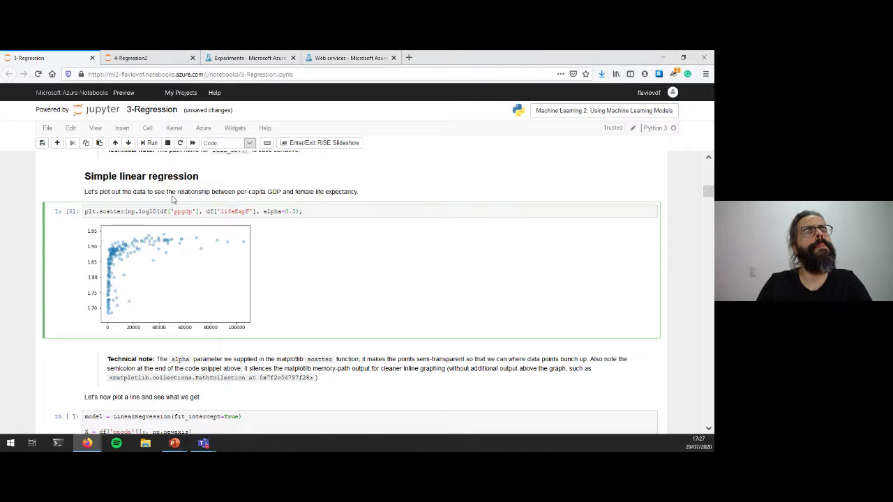
pyautogui.write(')')
pyautogui.hotkey('shift', 'Return')
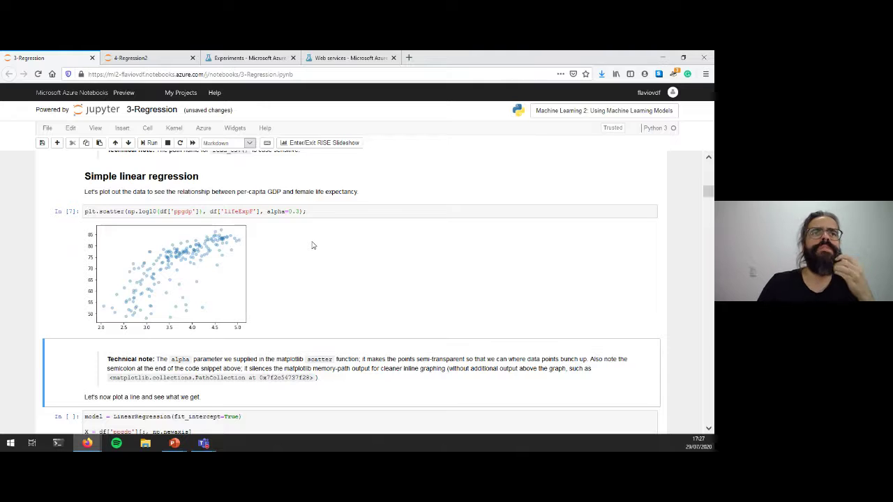
# Step: Copy df['ppgdp'][:, np.newaxis] from the linear regression cell into a new code cell directly above it and run it
pyautogui.scroll(-5, 313, 243)
pyautogui.scroll(3, 312, 243)
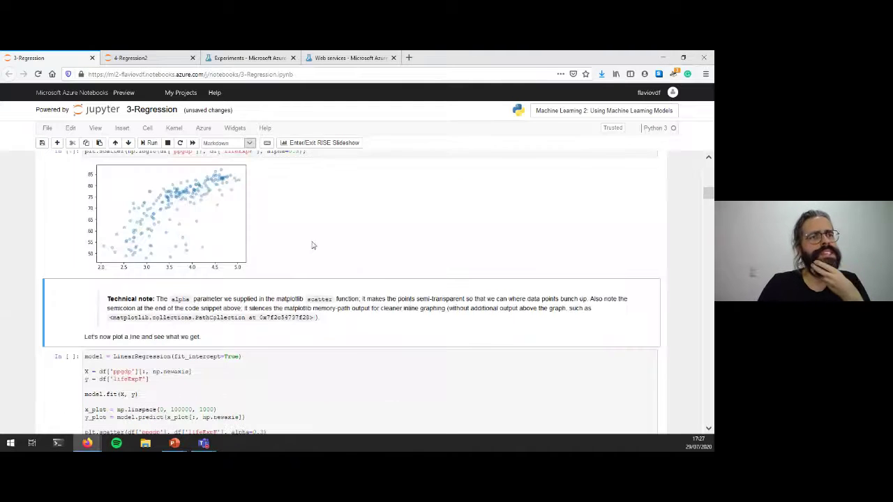
pyautogui.scroll(-3, 277, 241)
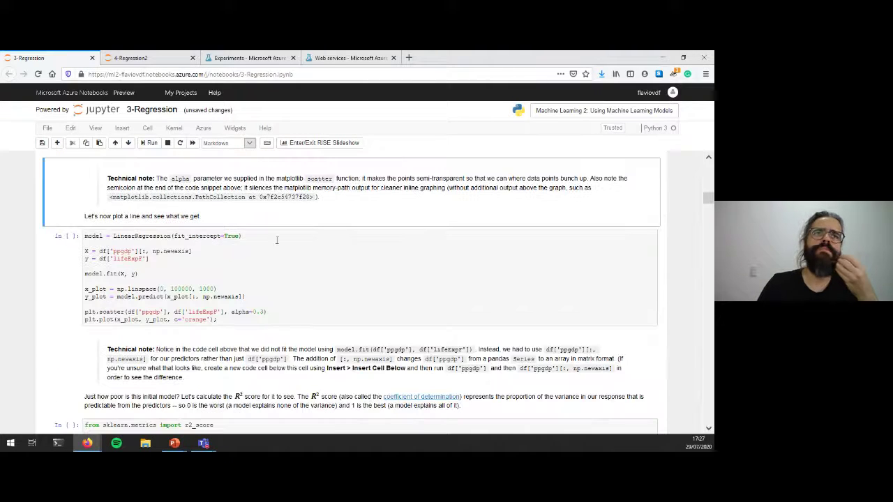
pyautogui.click(189, 243)
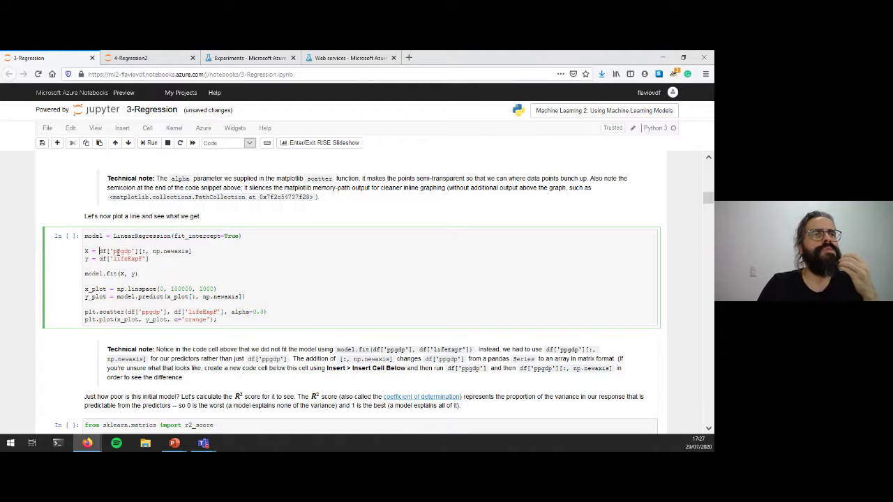
pyautogui.moveTo(118, 252); pyautogui.dragTo(202, 251)
pyautogui.hotkey('ctrl', 'c')
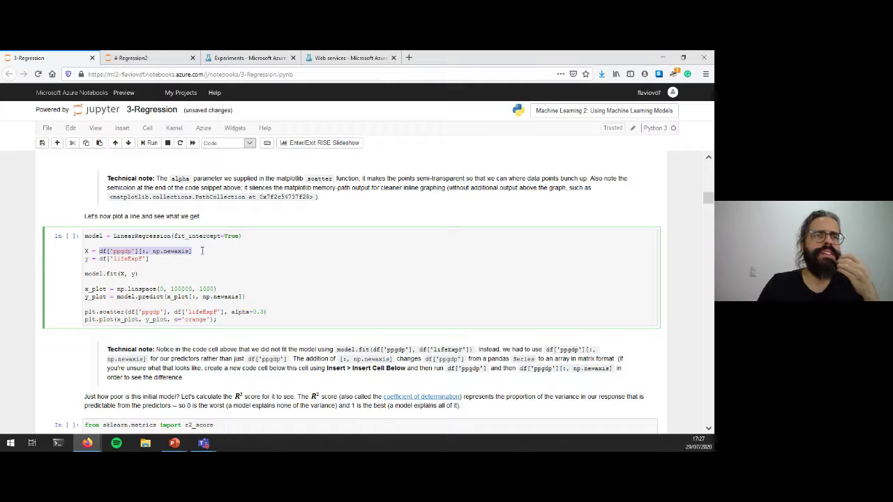
pyautogui.click(70, 165)
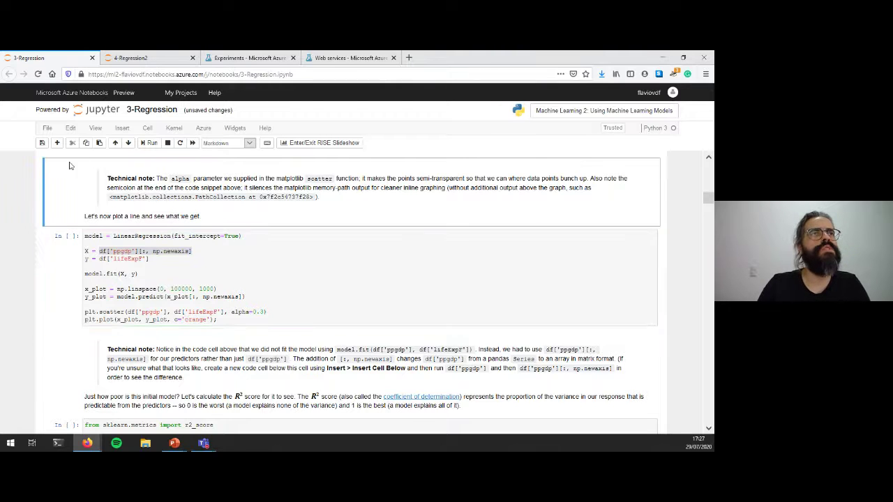
pyautogui.press('b')
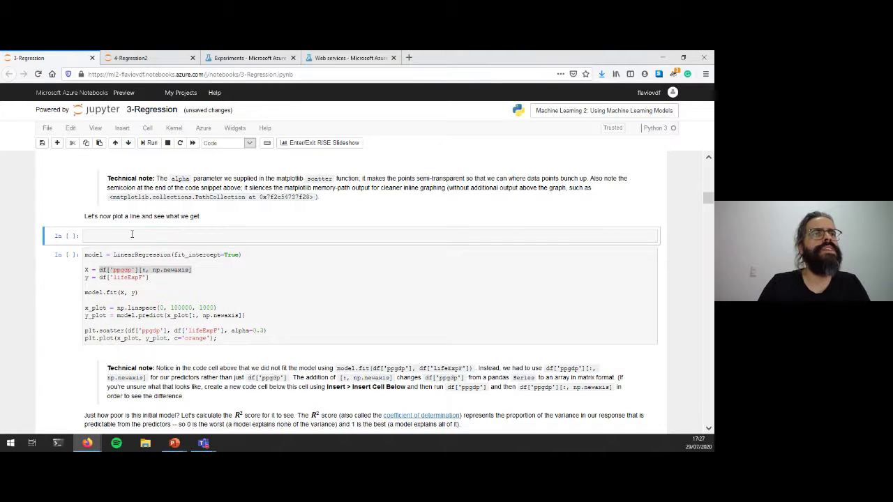
pyautogui.click(132, 235)
pyautogui.hotkey('ctrl', 'v')
pyautogui.hotkey('shift', 'Return')
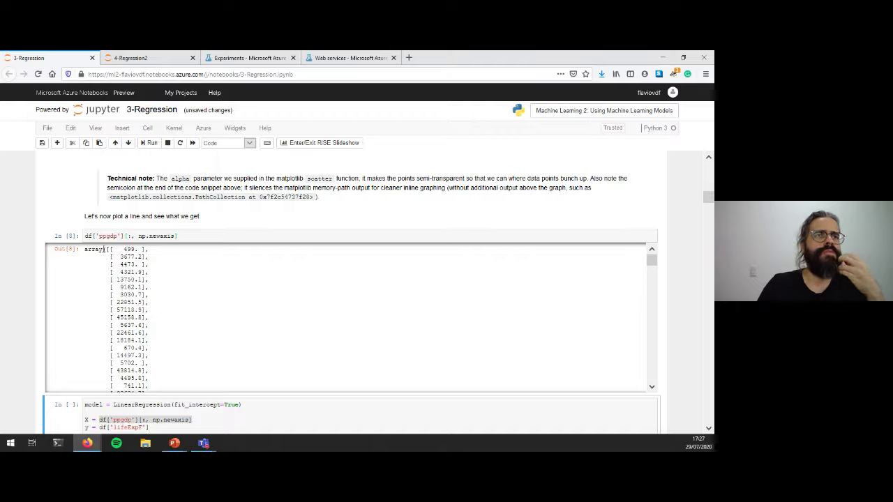
# Step: Remove the [:, np.newaxis] index from the new cell so it reads df['ppgdp'], and rerun it
pyautogui.moveTo(125, 236); pyautogui.dragTo(227, 236)
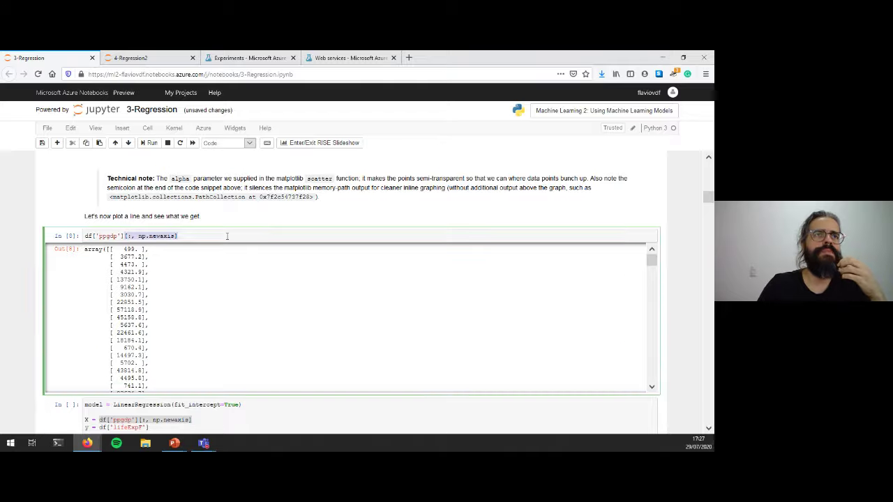
pyautogui.press('BackSpace')
pyautogui.hotkey('shift', 'Return')
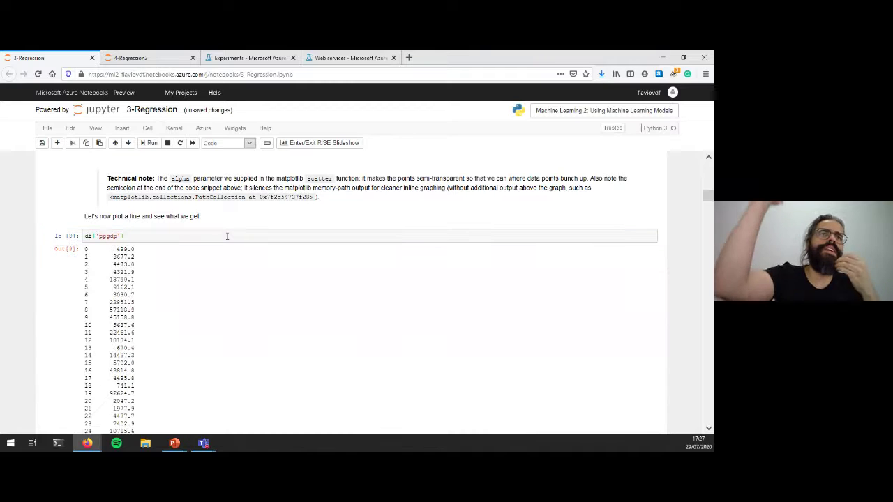
# Step: Append .values to df['ppgdp'] in the new cell and rerun it
pyautogui.click(161, 234)
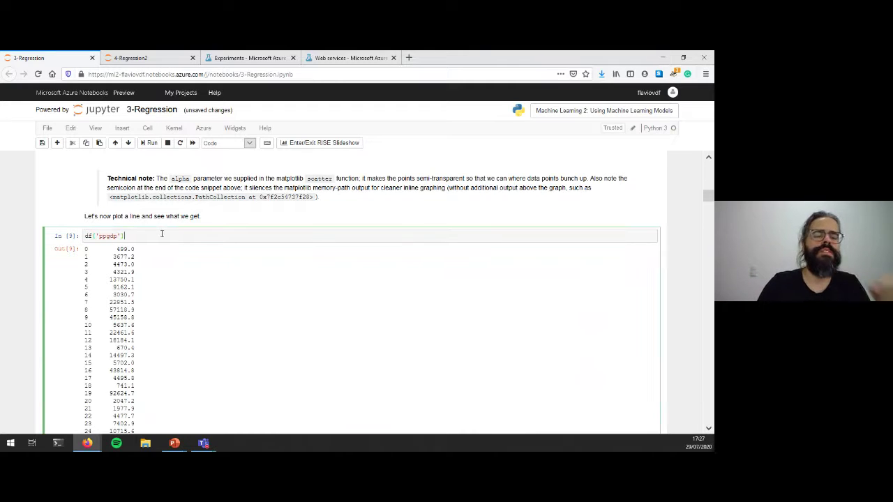
pyautogui.write('.values')
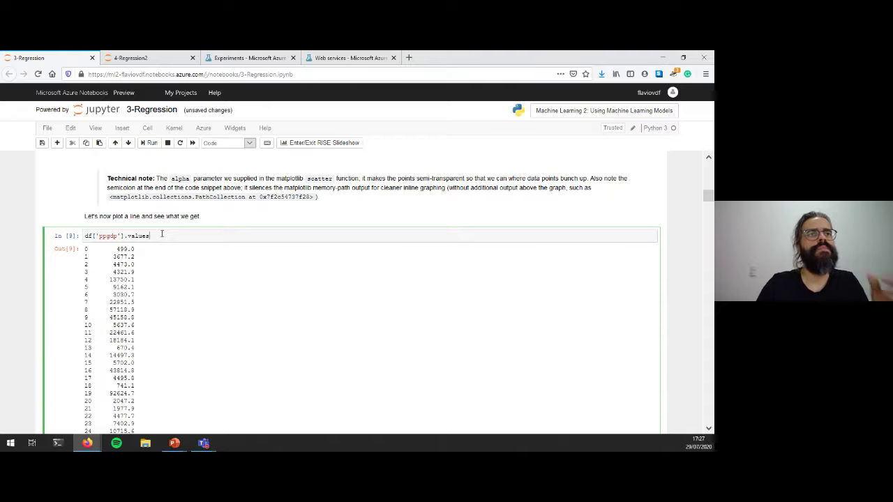
pyautogui.hotkey('shift', 'Return')
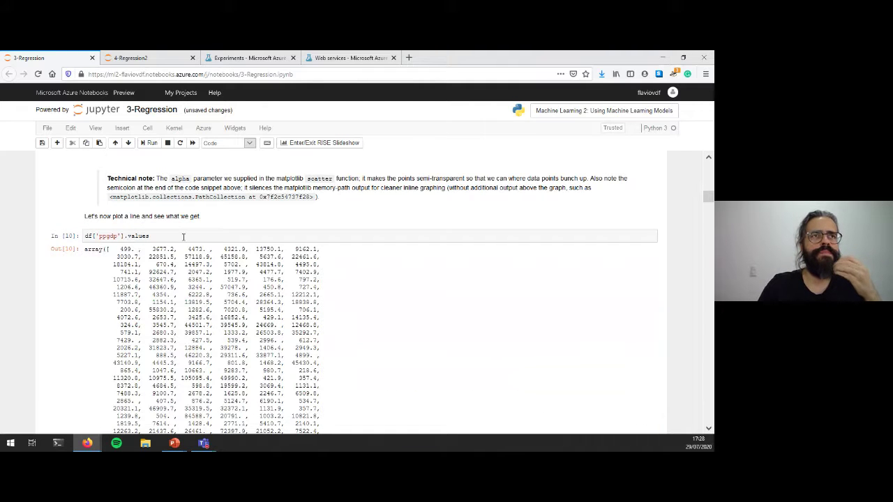
pyautogui.click(183, 237)
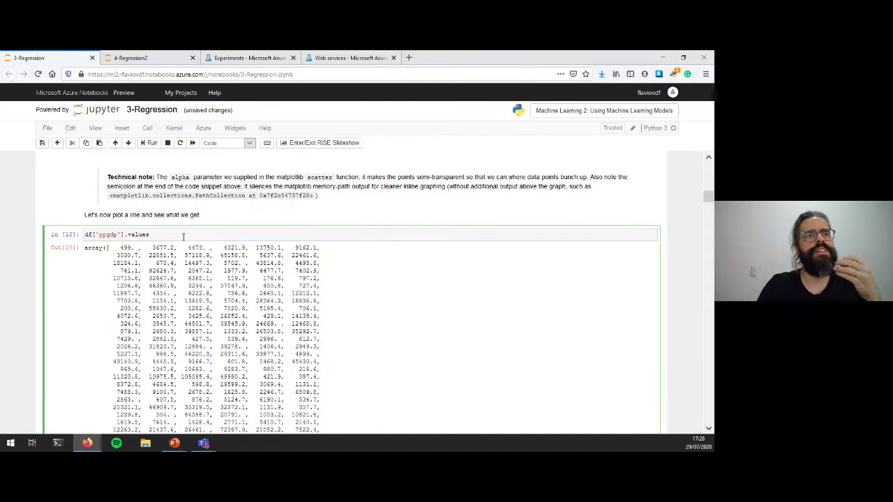
# Step: Run the linear regression cell that fits ppgdp against lifeExpF and plots the fitted line over the scatter
pyautogui.scroll(-6, 184, 236)
pyautogui.scroll(1, 184, 377)
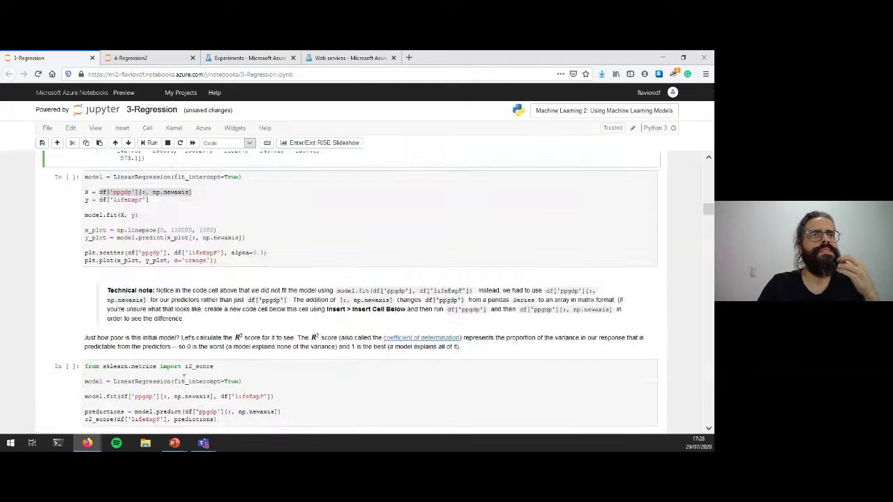
pyautogui.click(161, 209)
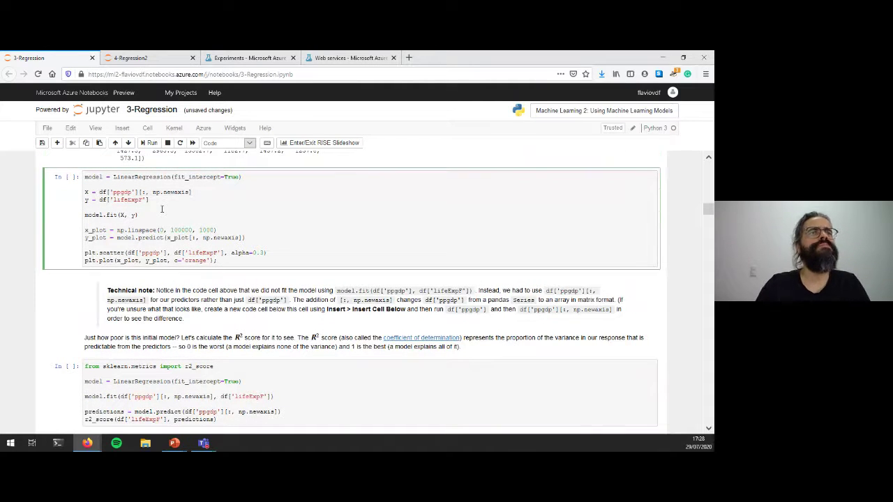
pyautogui.hotkey('shift', 'Return')
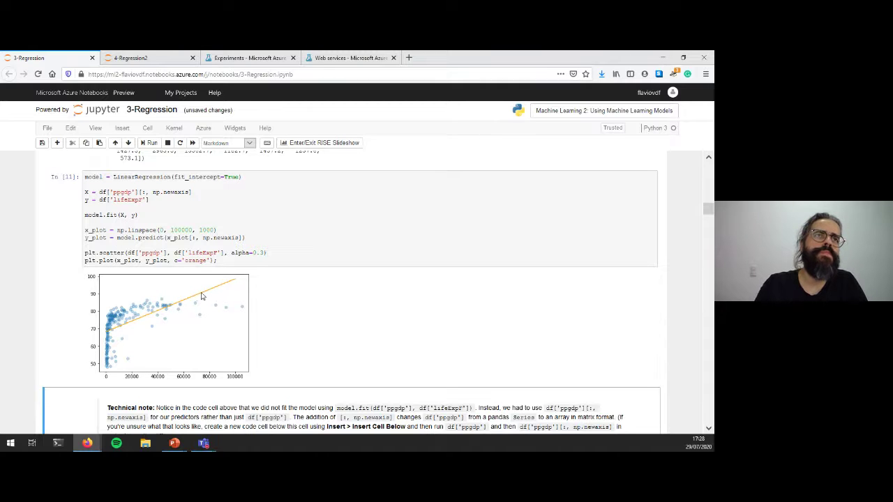
pyautogui.scroll(-3, 212, 299)
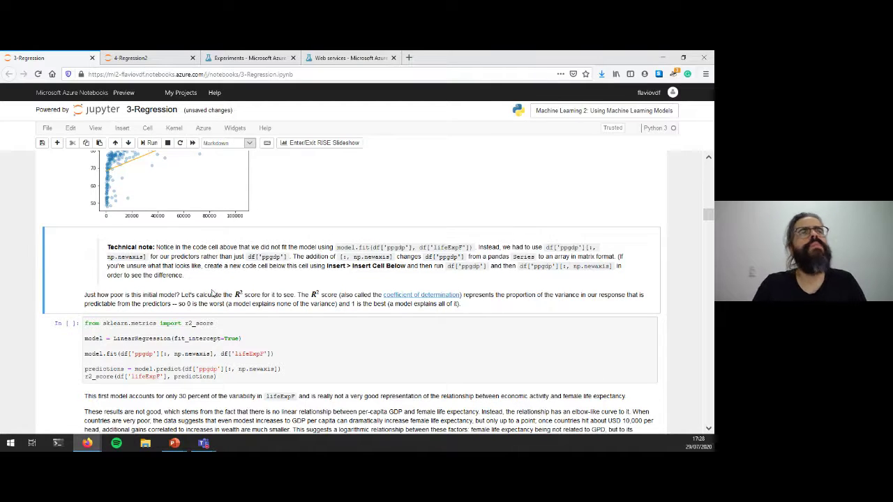
# Step: Wrap df['ppgdp'][:, np.newaxis] in np.log10() in the X assignment of the regression cell and rerun it
pyautogui.scroll(5, 212, 294)
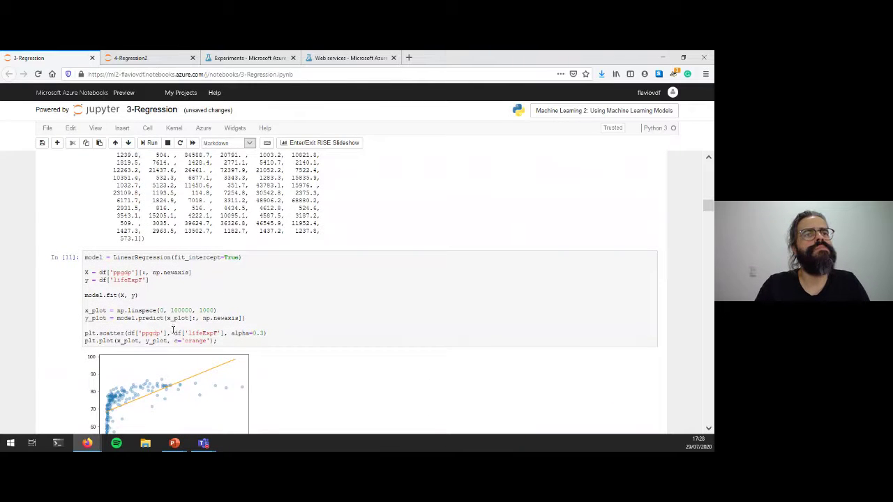
pyautogui.click(174, 333)
pyautogui.click(101, 279)
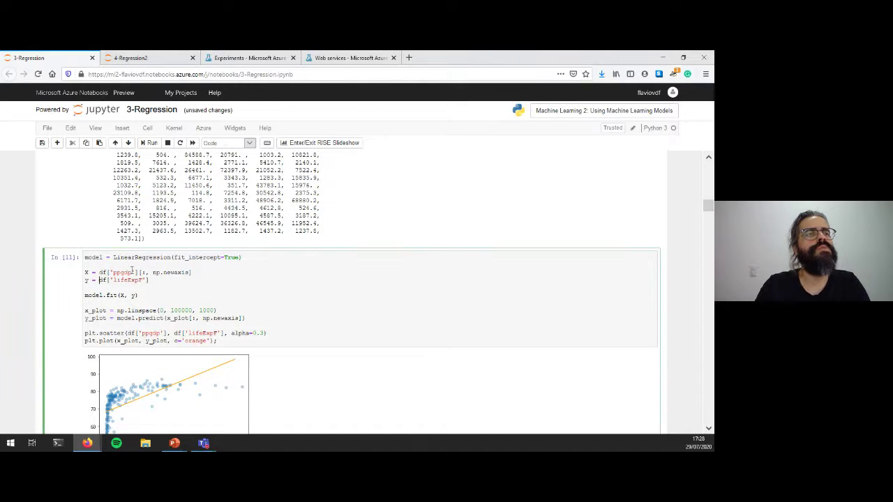
pyautogui.write('np.lo')
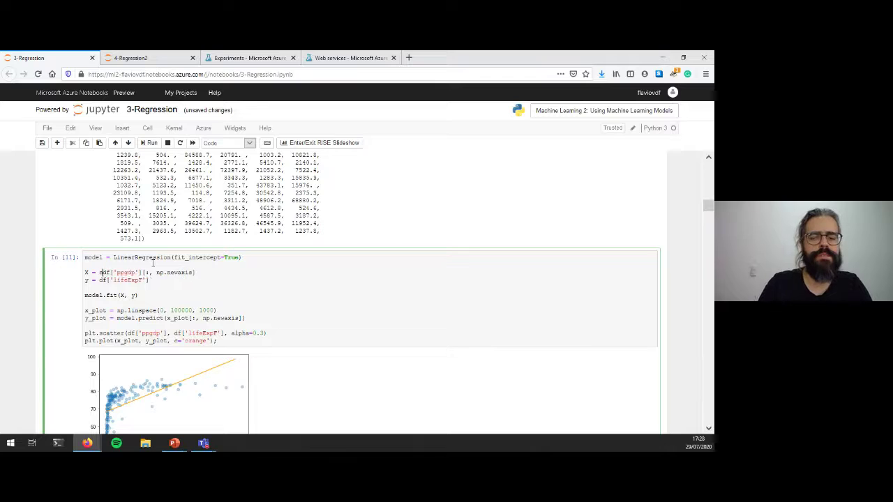
pyautogui.write('g10(')
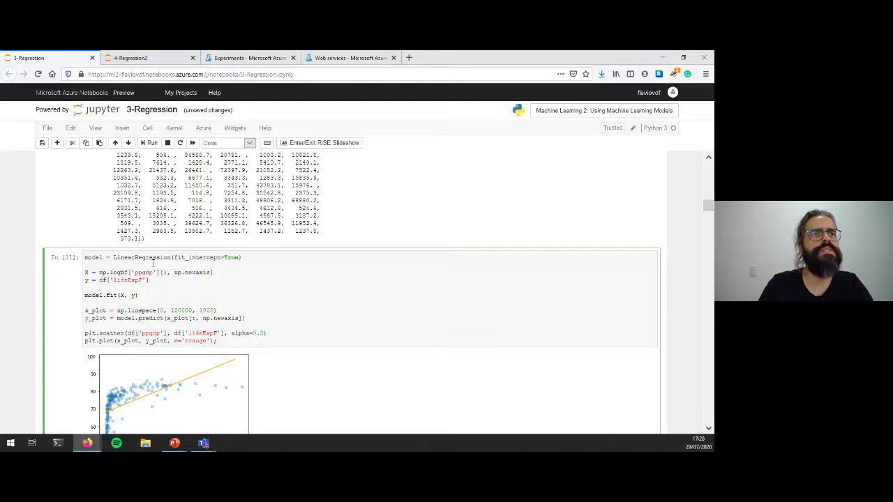
pyautogui.press('End')
pyautogui.write(')')
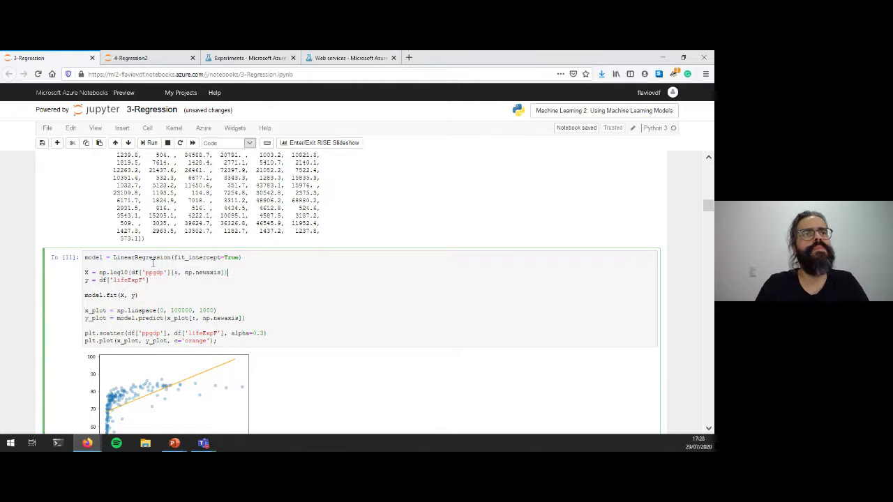
pyautogui.hotkey('shift', 'Return')
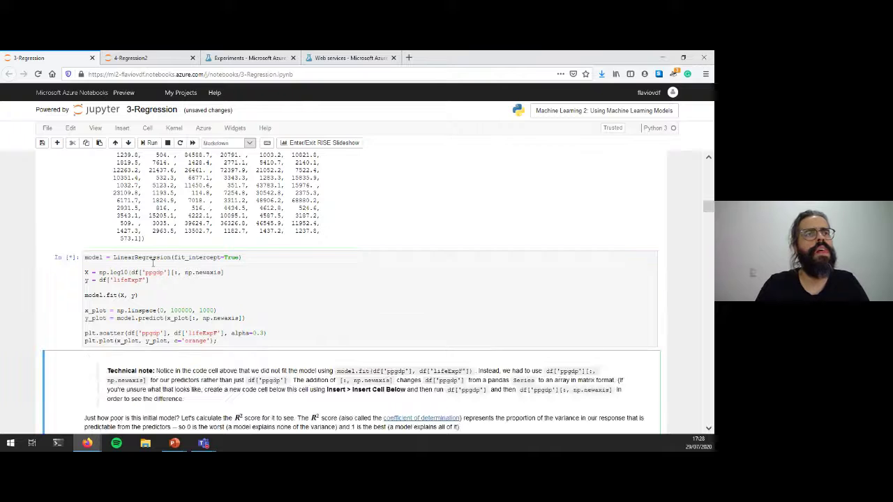
pyautogui.scroll(-5, 221, 274)
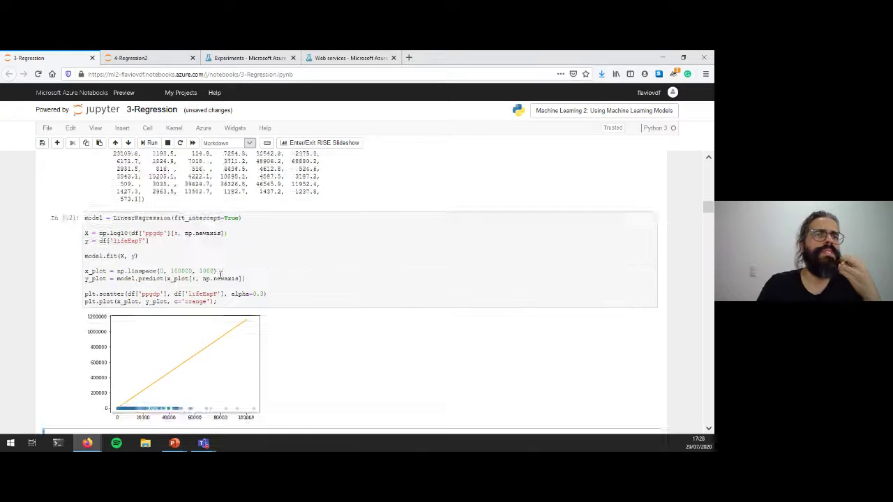
# Step: Wrap x_plot[:, np.newaxis] in np.log10() inside the regression cell's model.predict call and rerun the cell
pyautogui.scroll(5, 220, 275)
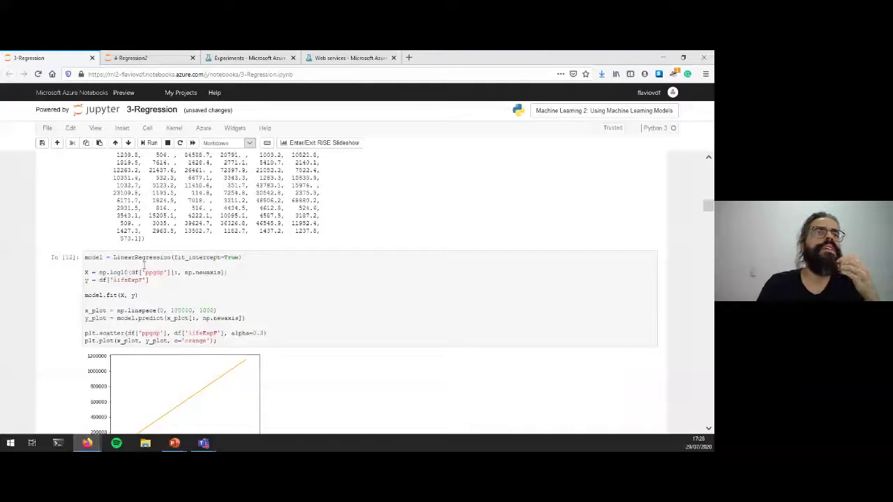
pyautogui.click(182, 272)
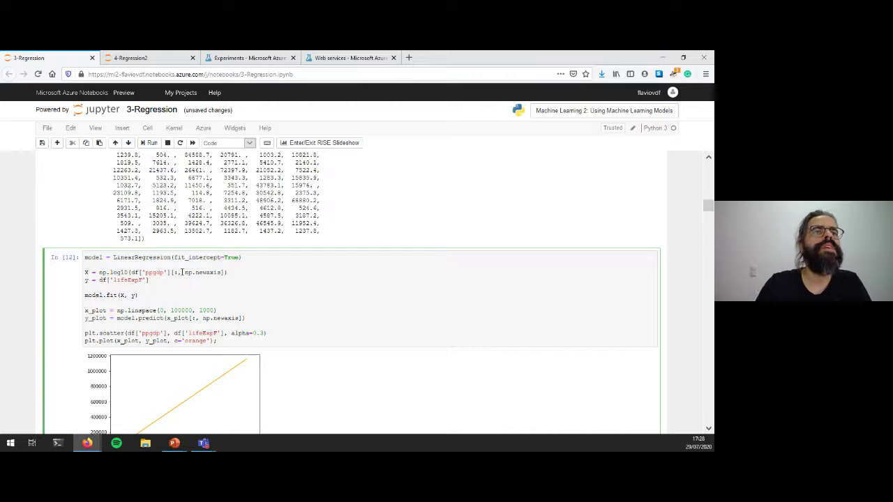
pyautogui.click(165, 318)
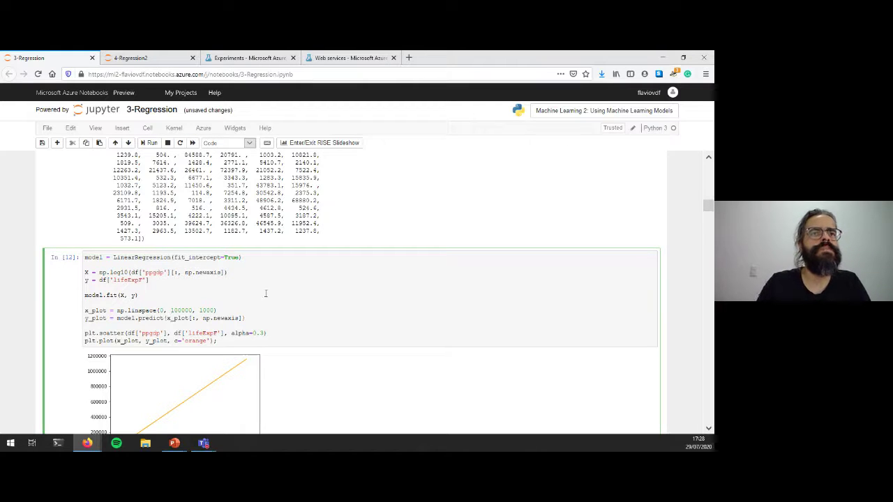
pyautogui.write('np.log10(')
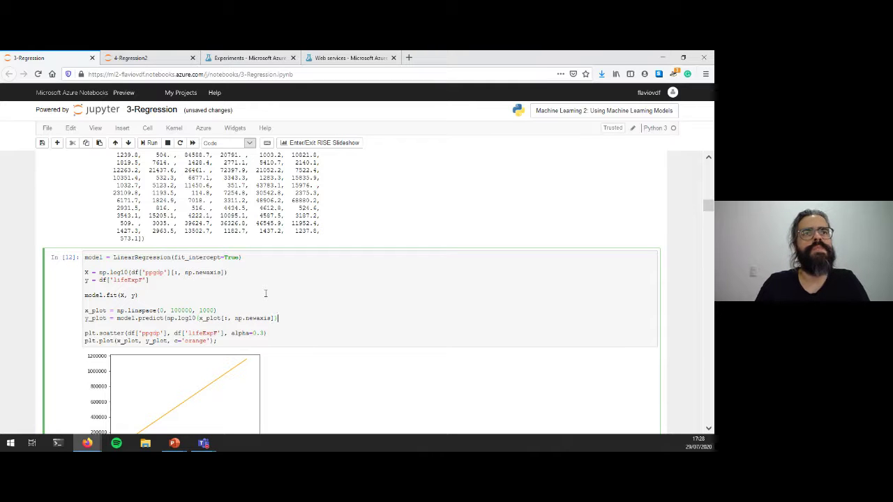
pyautogui.hotkey('shift', 'Return')
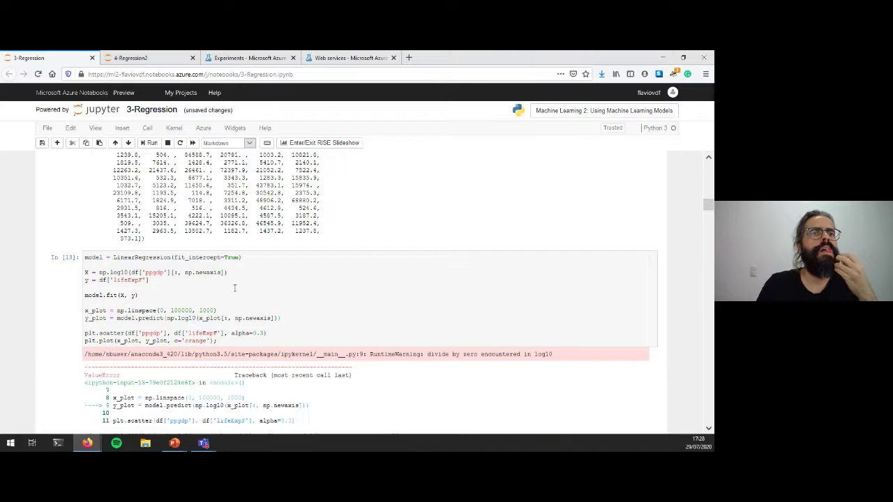
pyautogui.scroll(-3, 237, 283)
pyautogui.scroll(4, 228, 276)
# Step: Wrap df['ppgdp'] in np.log10() in the regression cell's plt.scatter call and rerun the cell
pyautogui.click(214, 313)
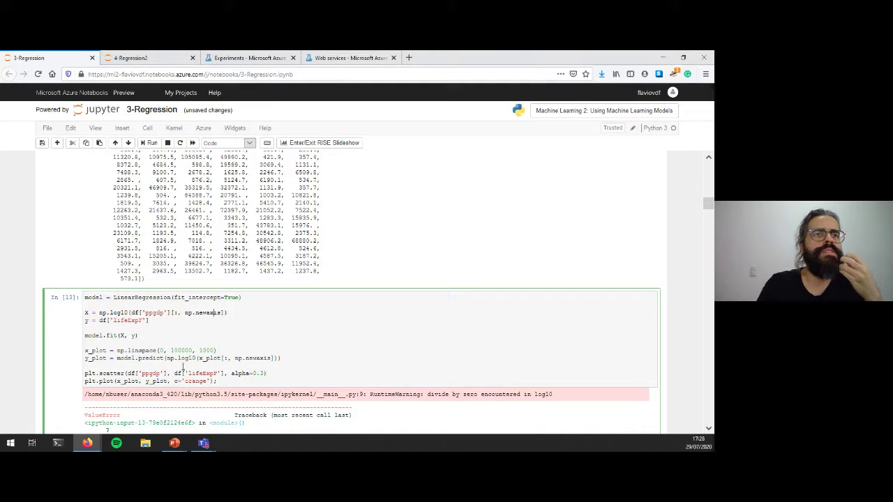
pyautogui.click(127, 373)
pyautogui.write('np.log10(')
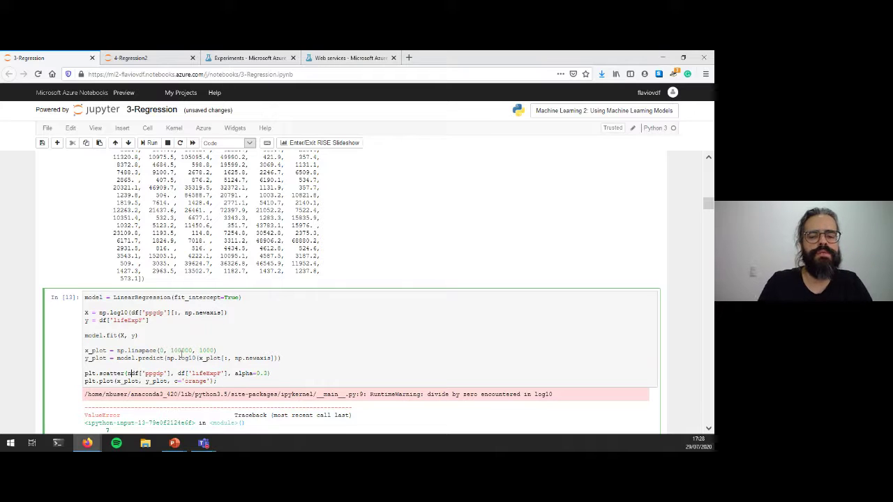
pyautogui.write('(np.log10')
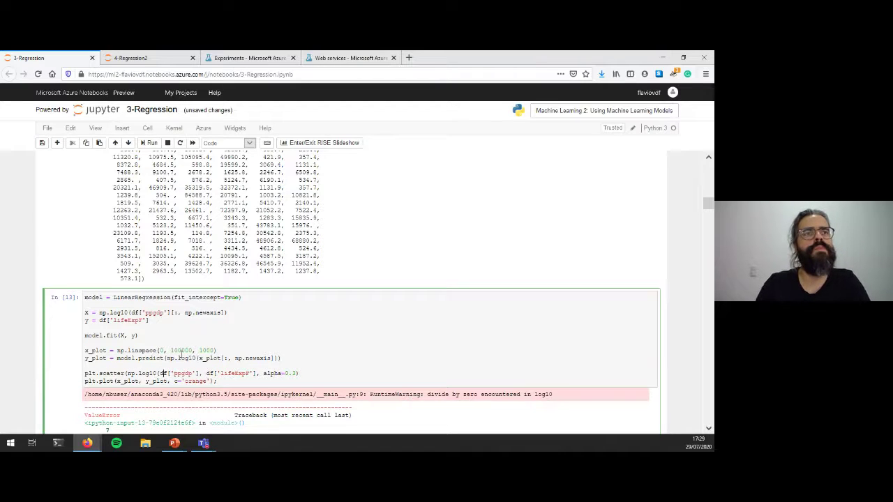
pyautogui.write('])')
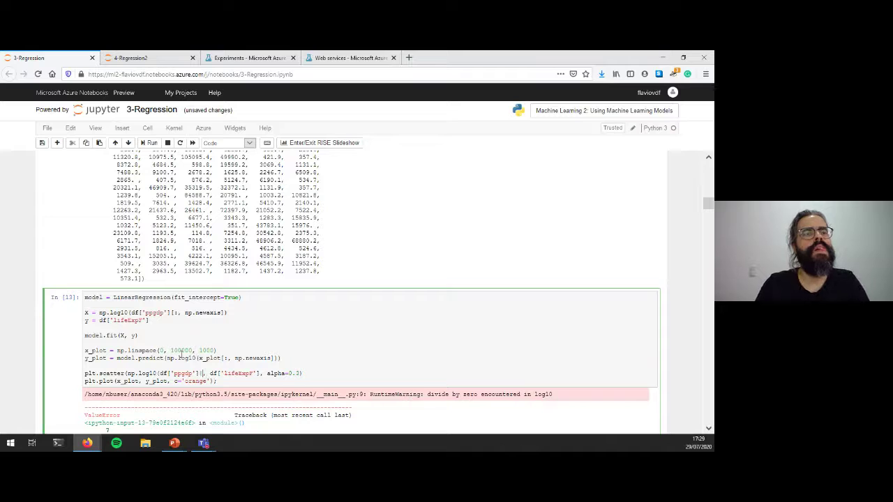
pyautogui.hotkey('shift', 'Return')
pyautogui.scroll(-4, 201, 322)
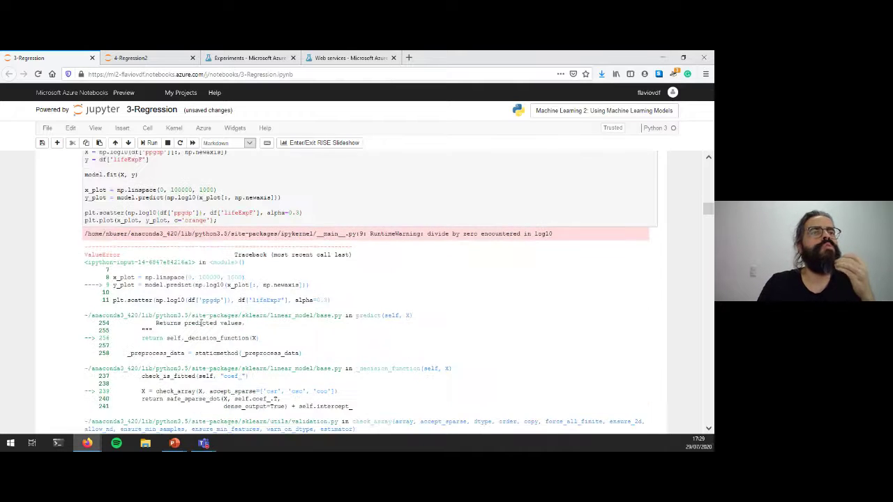
# Step: Remove the np.log10() wrappers from the regression cell's plt.scatter and model.predict calls
pyautogui.scroll(4, 201, 323)
pyautogui.click(199, 373)
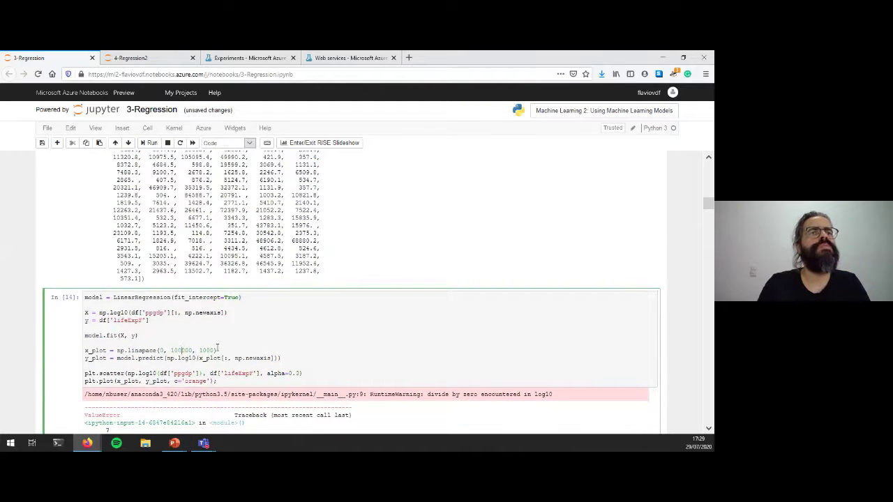
pyautogui.press('Left')
pyautogui.press('Left')
pyautogui.press('Left')
pyautogui.press('Left')
pyautogui.press('Left')
pyautogui.press('Left')
pyautogui.press('Left')
pyautogui.press('Left')
pyautogui.press('Left')
pyautogui.press('Left')
pyautogui.press('Left')
pyautogui.press('BackSpace')
pyautogui.press('BackSpace')
pyautogui.press('BackSpace')
pyautogui.press('BackSpace')
pyautogui.press('BackSpace')
pyautogui.press('BackSpace')
pyautogui.press('BackSpace')
pyautogui.press('BackSpace')
pyautogui.press('BackSpace')
pyautogui.press('BackSpace')
pyautogui.press('Left')
pyautogui.press('Left')
pyautogui.press('Left')
pyautogui.press('Left')
pyautogui.press('Left')
pyautogui.press('Left')
pyautogui.press('Left')
pyautogui.press('Left')
pyautogui.press('Left')
pyautogui.press('Left')
pyautogui.press('Left')
pyautogui.press('Left')
pyautogui.press('Left')
pyautogui.press('Left')
pyautogui.press('Left')
pyautogui.press('Left')
pyautogui.press('Left')
pyautogui.press('Left')
pyautogui.press('Left')
pyautogui.press('Left')
pyautogui.press('BackSpace')
pyautogui.press('BackSpace')
pyautogui.press('BackSpace')
pyautogui.press('BackSpace')
pyautogui.press('BackSpace')
pyautogui.press('BackSpace')
pyautogui.press('BackSpace')
pyautogui.press('BackSpace')
pyautogui.press('BackSpace')
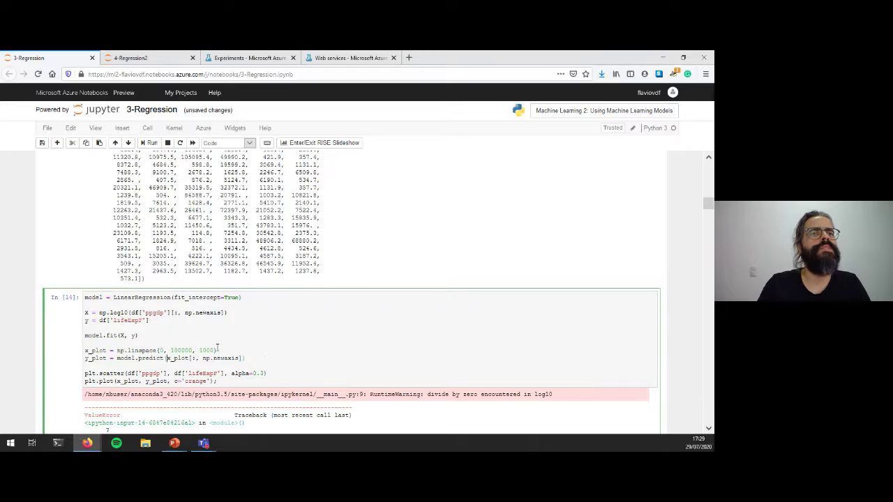
# Step: Remove the np.log10() wrapper from the X assignment so it reads df['ppgdp'][:, np.newaxis], and rerun the regression cell
pyautogui.press('Up')
pyautogui.press('Up')
pyautogui.press('Up')
pyautogui.press('Up')
pyautogui.press('Up')
pyautogui.press('Up')
pyautogui.press('BackSpace')
pyautogui.press('Home')
pyautogui.press('Right')
pyautogui.press('Right')
pyautogui.press('Right')
pyautogui.press('Right')
pyautogui.press('Right')
pyautogui.press('Right')
pyautogui.press('Right')
pyautogui.press('Right')
pyautogui.press('Right')
pyautogui.press('Right')
pyautogui.press('Right')
pyautogui.press('Right')
pyautogui.press('Right')
pyautogui.press('BackSpace')
pyautogui.press('BackSpace')
pyautogui.press('BackSpace')
pyautogui.press('BackSpace')
pyautogui.press('BackSpace')
pyautogui.press('BackSpace')
pyautogui.press('BackSpace')
pyautogui.press('BackSpace')
pyautogui.press('BackSpace')
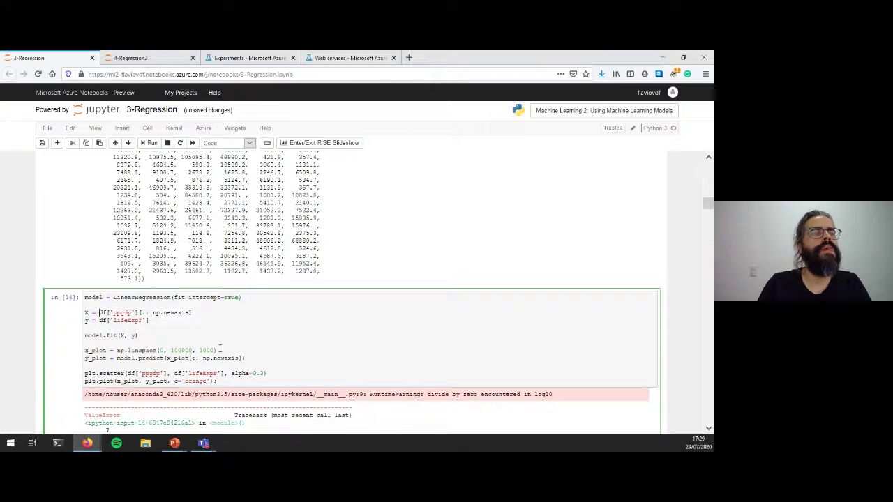
pyautogui.hotkey('shift', 'Return')
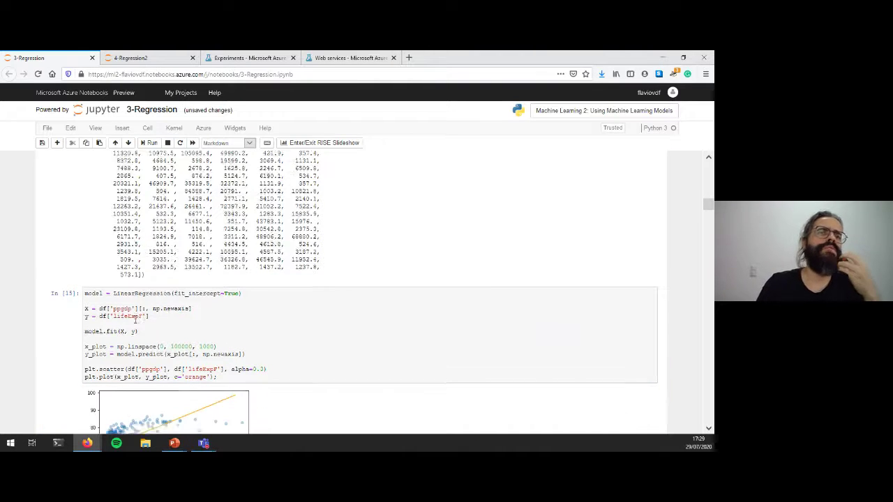
# Step: Run the cell that imports r2_score and calculates the R² score of the initial ppgdp model
pyautogui.scroll(-3, 223, 300)
pyautogui.scroll(-3, 233, 306)
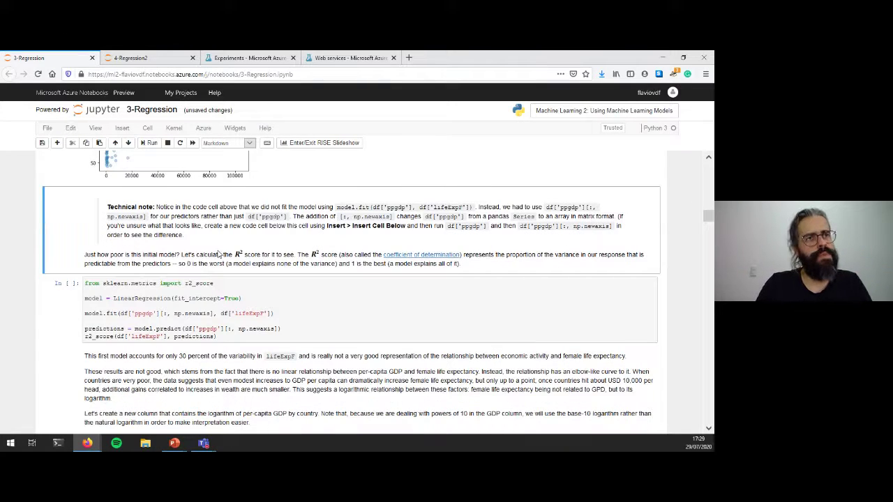
pyautogui.hotkey('shift', 'Return')
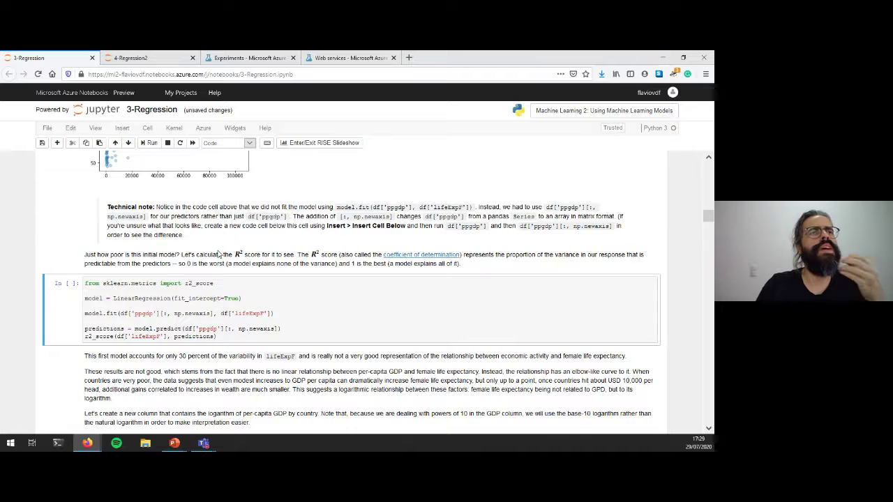
pyautogui.hotkey('shift', 'Return')
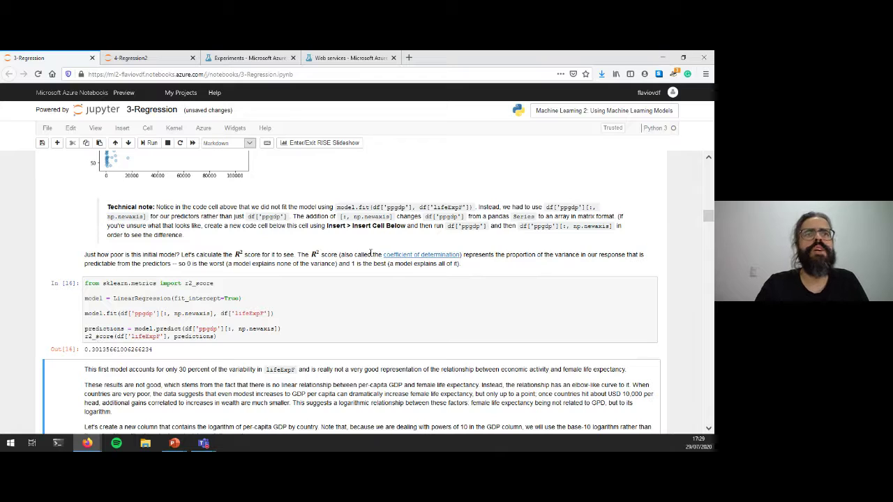
# Step: Run the cell that adds a log_ppgdp column from np.log10(df['ppgdp']) and shows the first rows of df
pyautogui.scroll(-5, 312, 280)
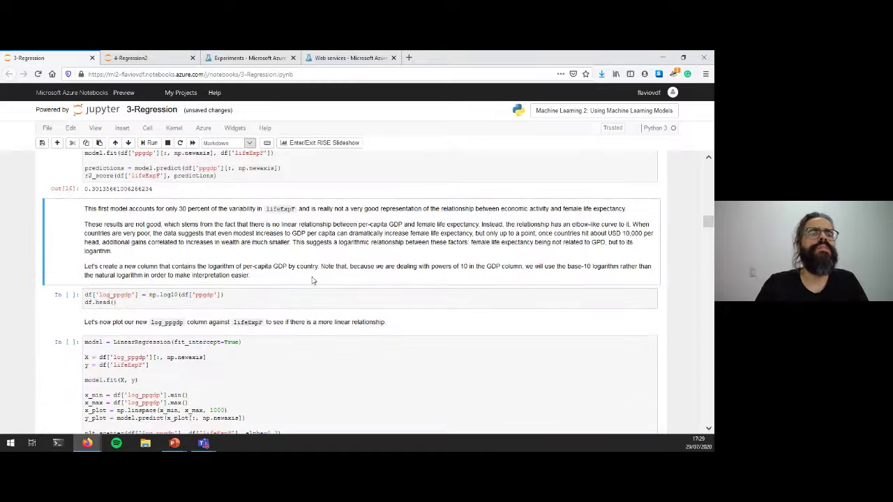
pyautogui.hotkey('shift', 'Return')
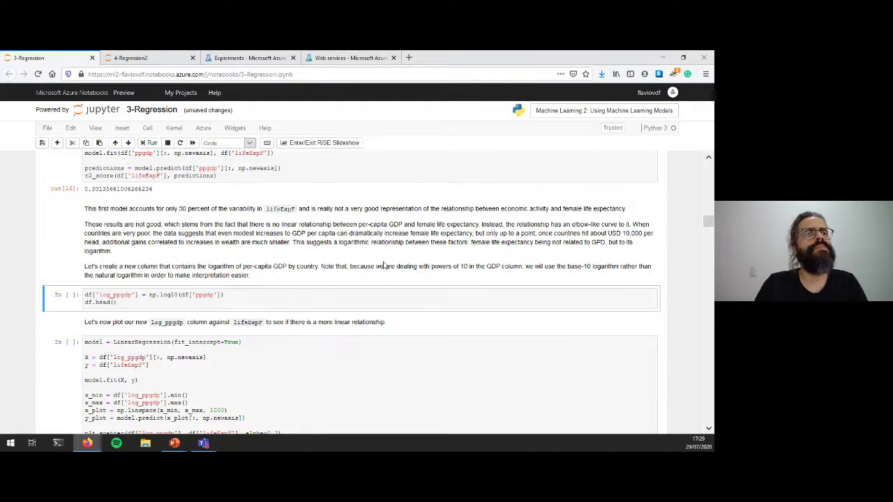
pyautogui.hotkey('shift', 'Return')
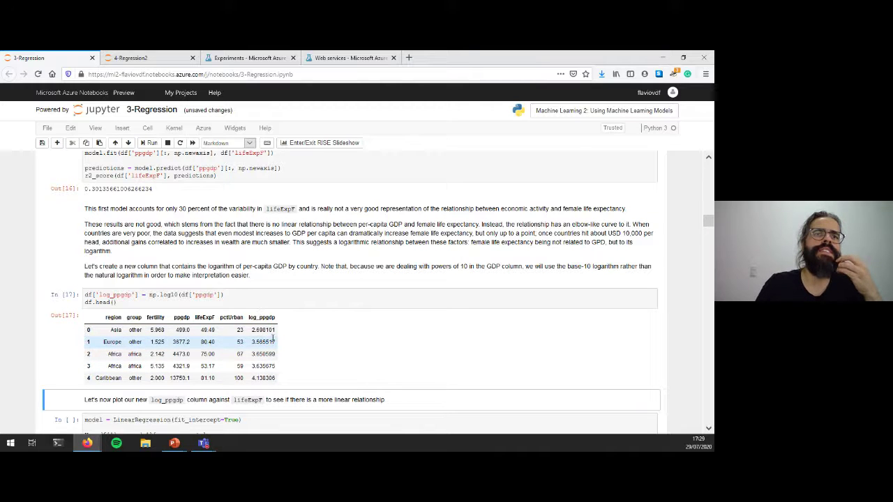
# Step: Run the linear regression cell that fits log_ppgdp against lifeExpF, and view its scatter plot and fitted line
pyautogui.scroll(-2, 338, 315)
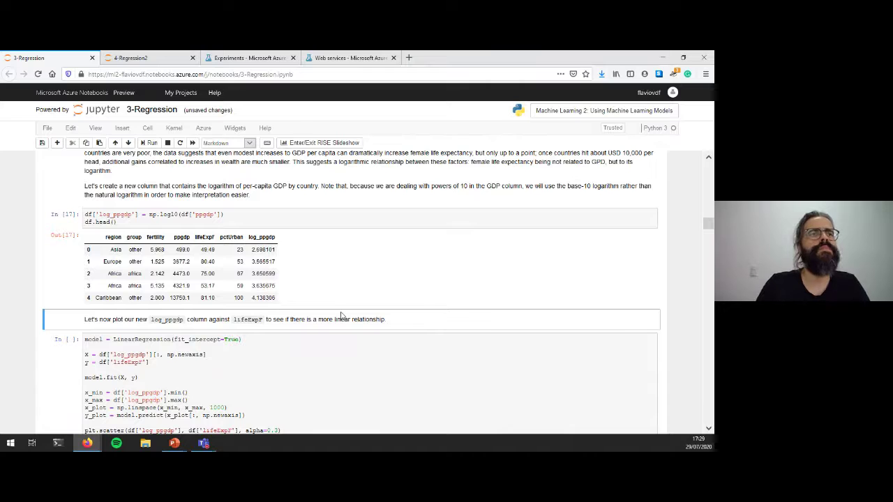
pyautogui.hotkey('shift', 'Return')
pyautogui.hotkey('shift', 'Return')
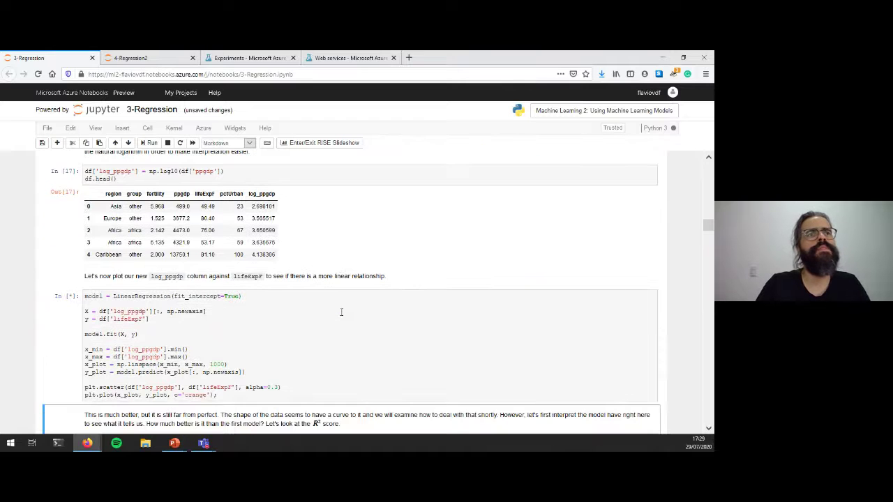
pyautogui.scroll(-2, 341, 311)
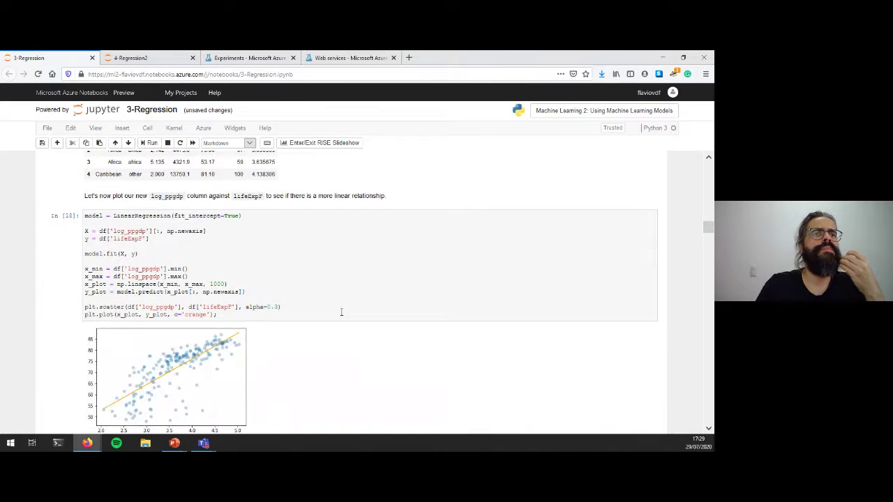
pyautogui.scroll(-3, 341, 312)
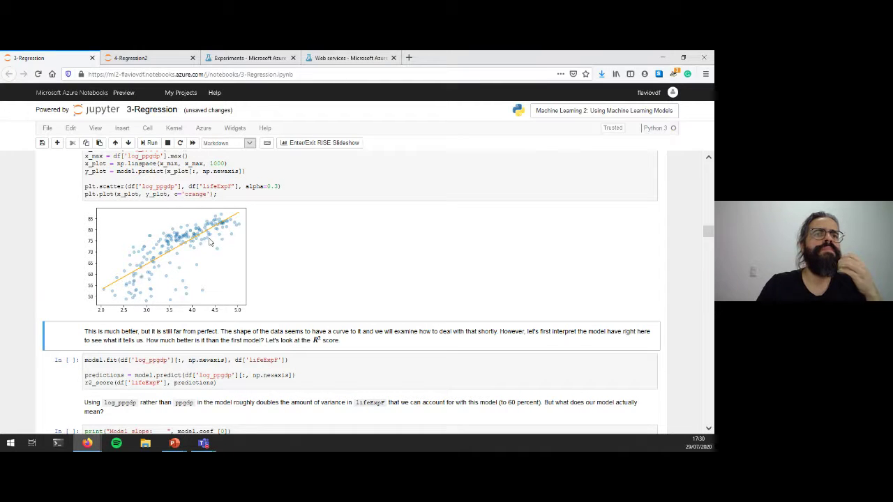
# Step: Run the cells that calculate the R² score of the log_ppgdp model and print its slope and intercept
pyautogui.scroll(-3, 209, 241)
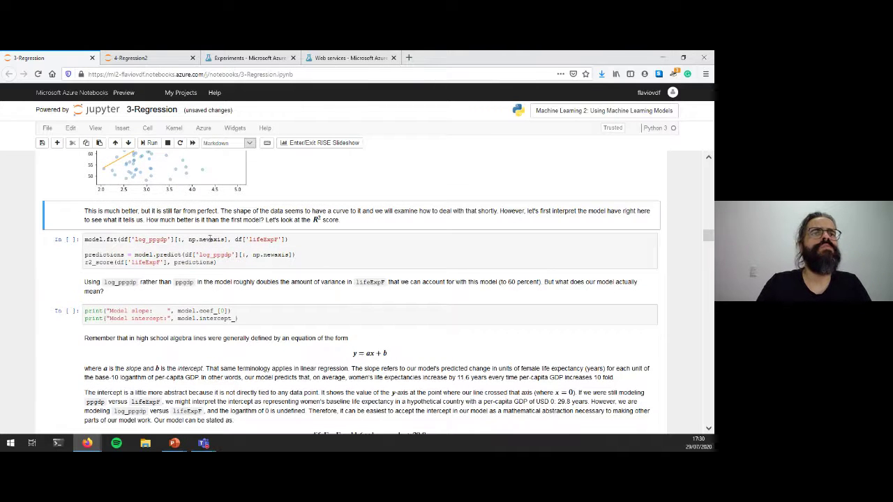
pyautogui.hotkey('shift', 'Return')
pyautogui.hotkey('shift', 'Return')
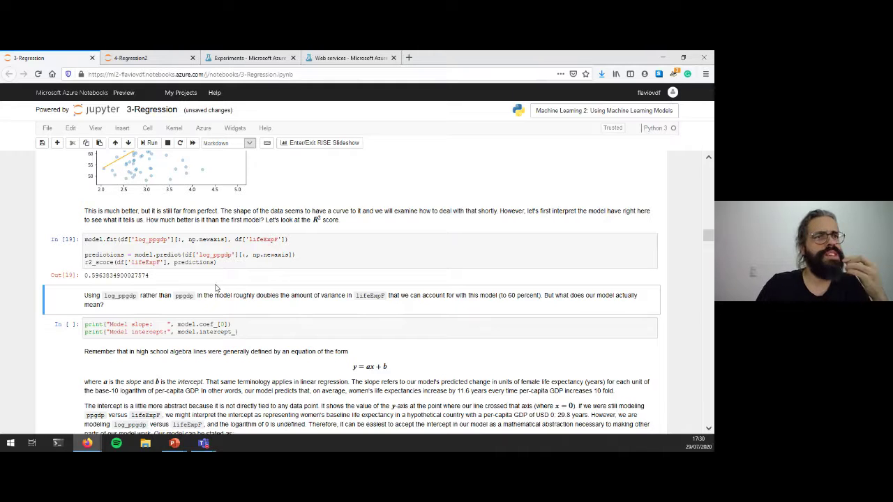
pyautogui.hotkey('shift', 'Return')
pyautogui.hotkey('shift', 'Return')
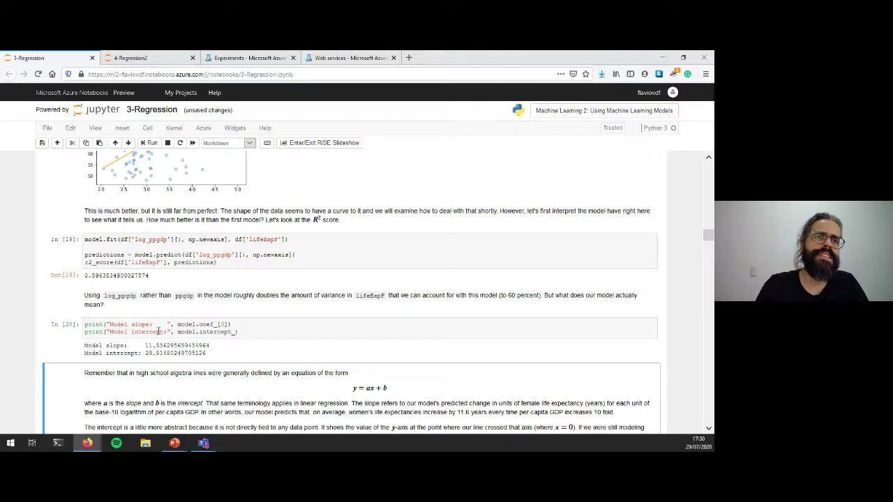
# Step: Highlight the whole-number parts of the printed intercept and slope, review the model equation, and rerun the cell that prints both values
pyautogui.moveTo(145, 353); pyautogui.dragTo(151, 353)
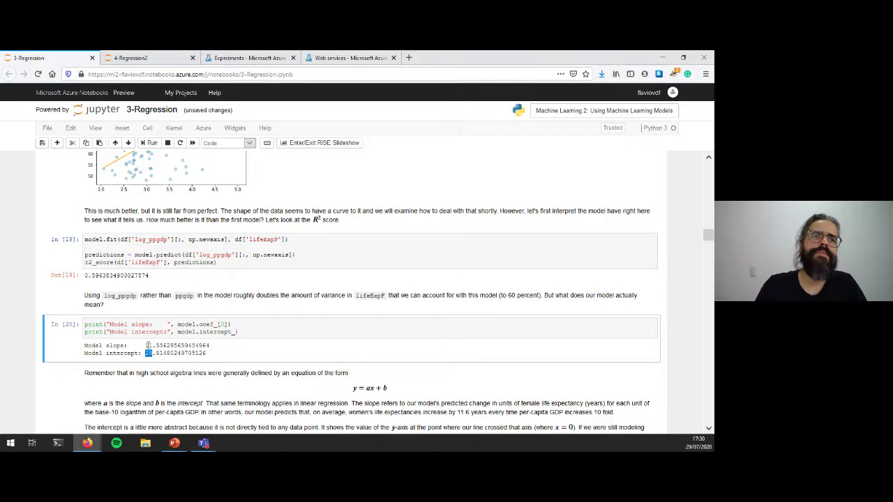
pyautogui.moveTo(146, 345); pyautogui.dragTo(153, 345)
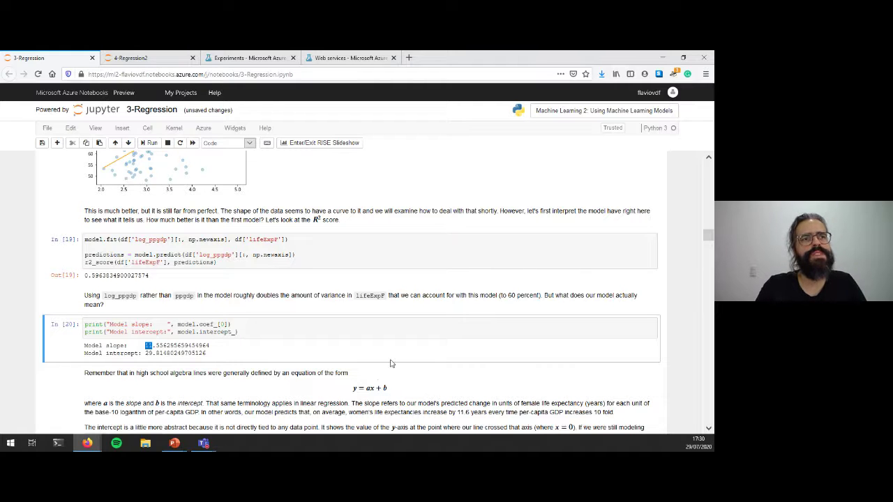
pyautogui.scroll(-5, 390, 363)
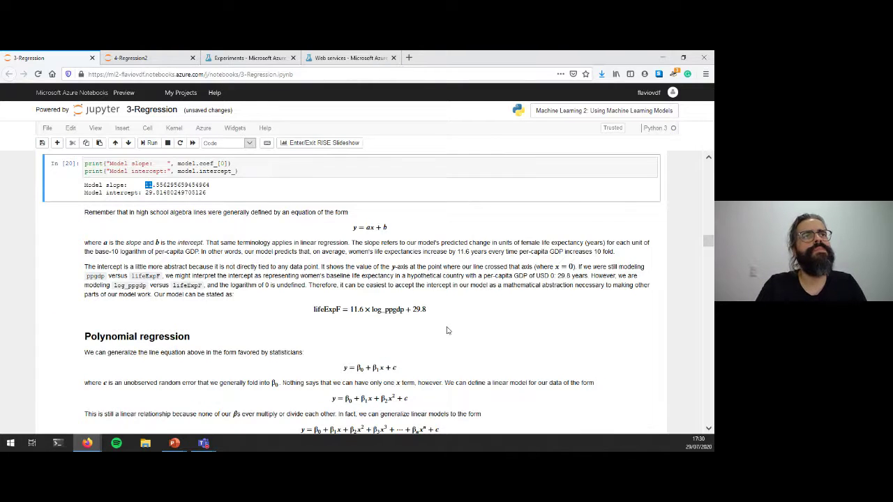
pyautogui.hotkey('shift', 'Return')
pyautogui.hotkey('shift', 'Return')
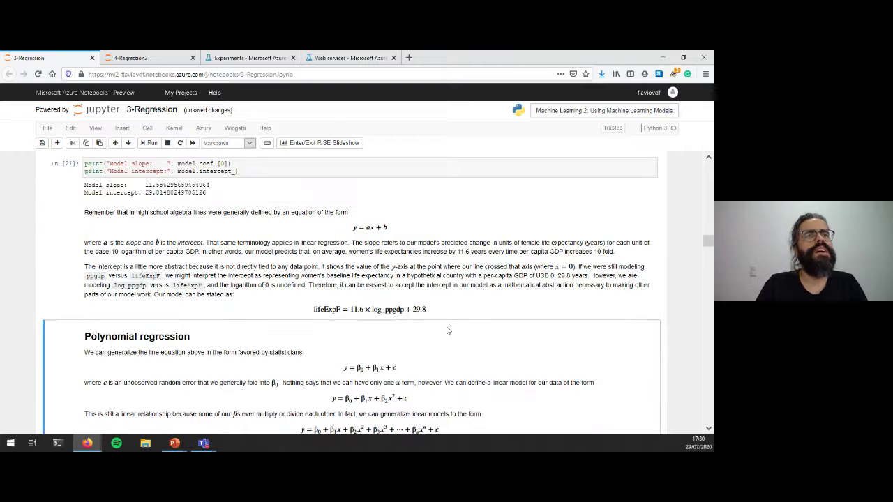
# Step: Run the Polynomial regression cell that fits PolynomialFeatures(degree=2) on log_ppgdp against lifeExpF and plots the curve
pyautogui.hotkey('shift', 'Return')
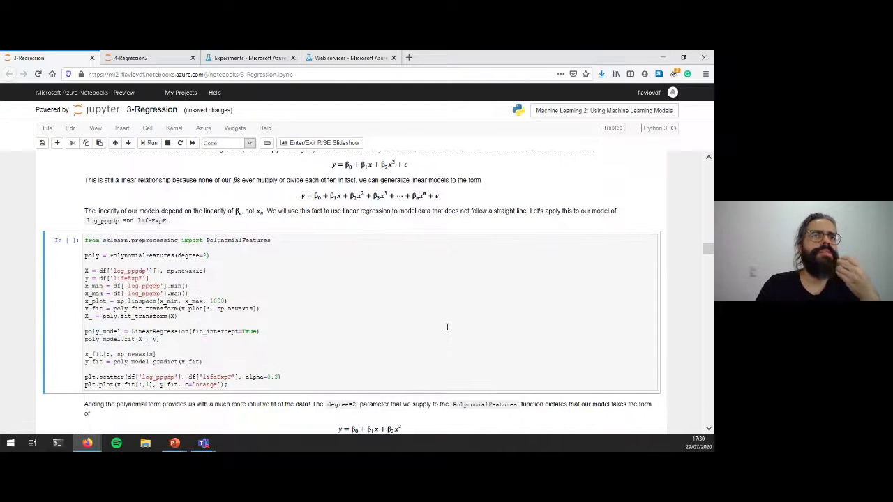
pyautogui.click(231, 240)
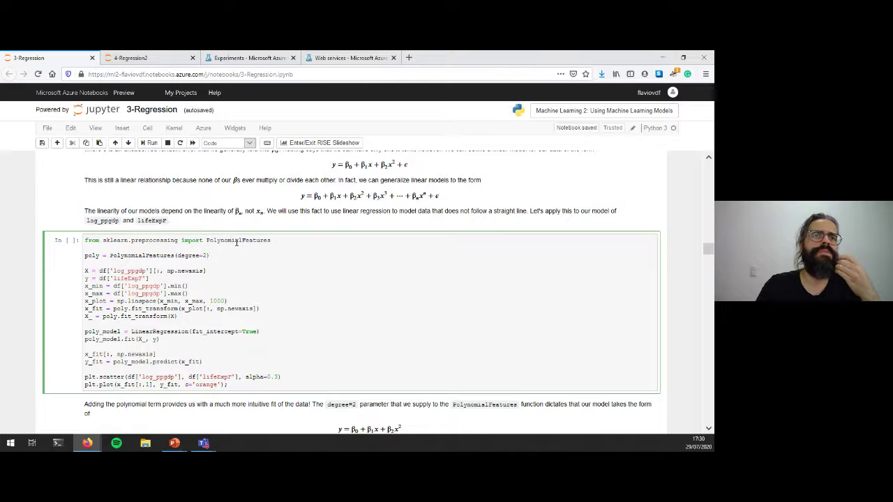
pyautogui.hotkey('shift', 'Return')
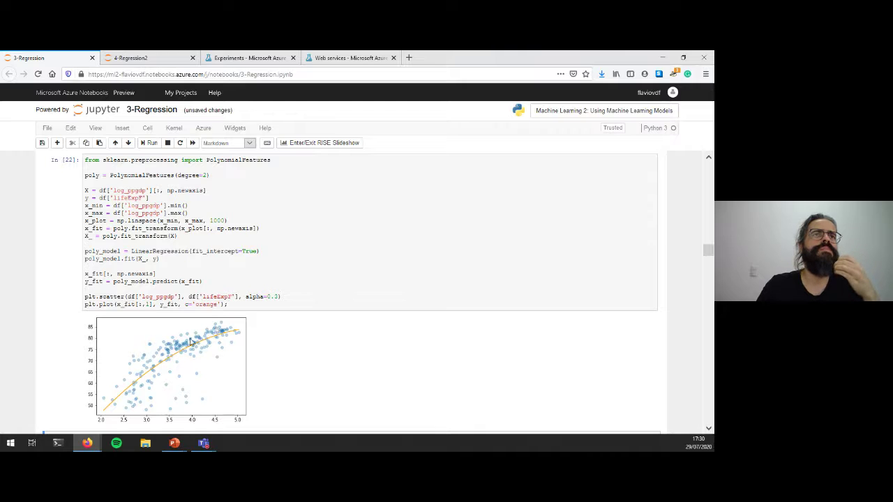
# Step: Point out the PolynomialFeatures call, its degree parameter and the fit_transform method in the polynomial regression code
pyautogui.doubleClick(140, 174)
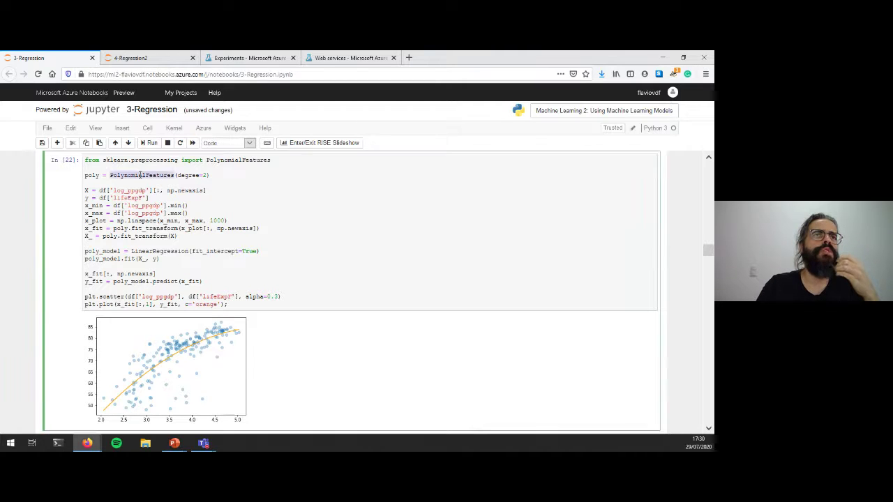
pyautogui.click(189, 175)
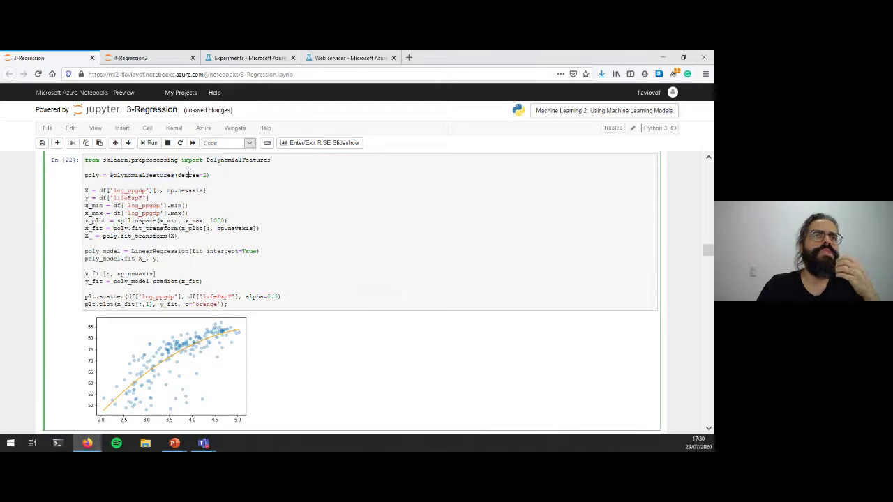
pyautogui.doubleClick(148, 228)
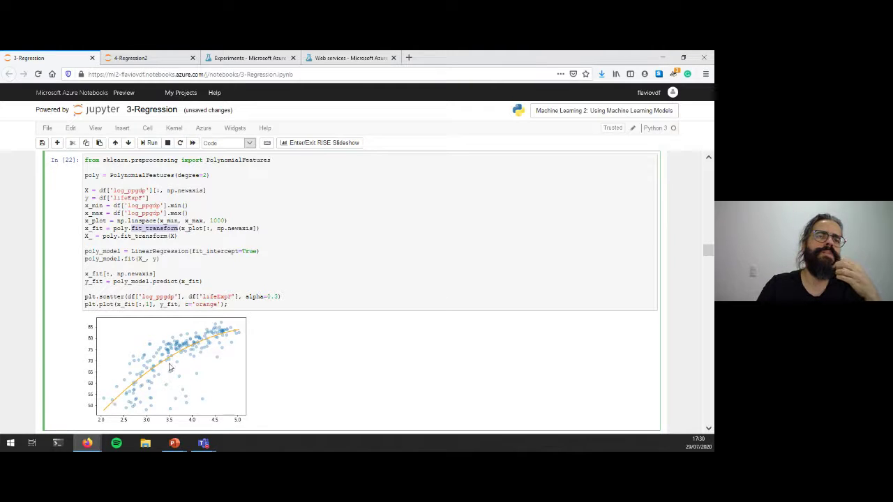
# Step: Run the cell that refits the degree-2 polynomial model and prints its slope coefficients and intercept
pyautogui.scroll(-3, 296, 349)
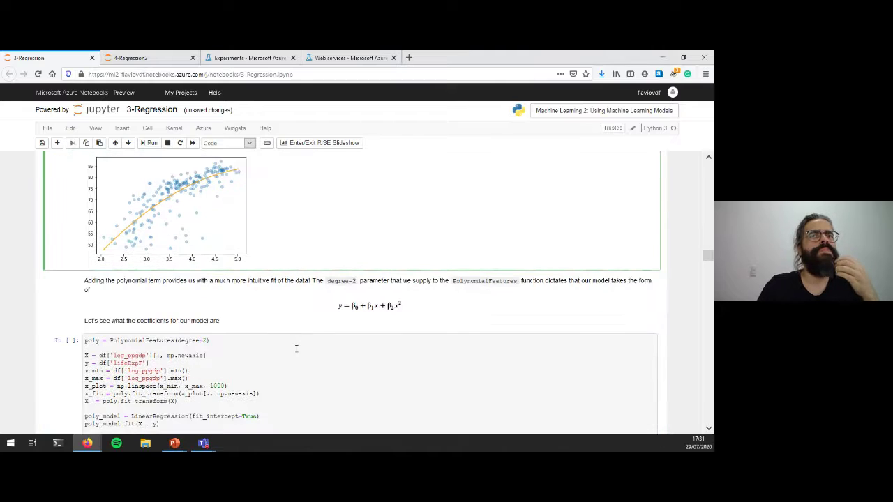
pyautogui.hotkey('shift', 'Return')
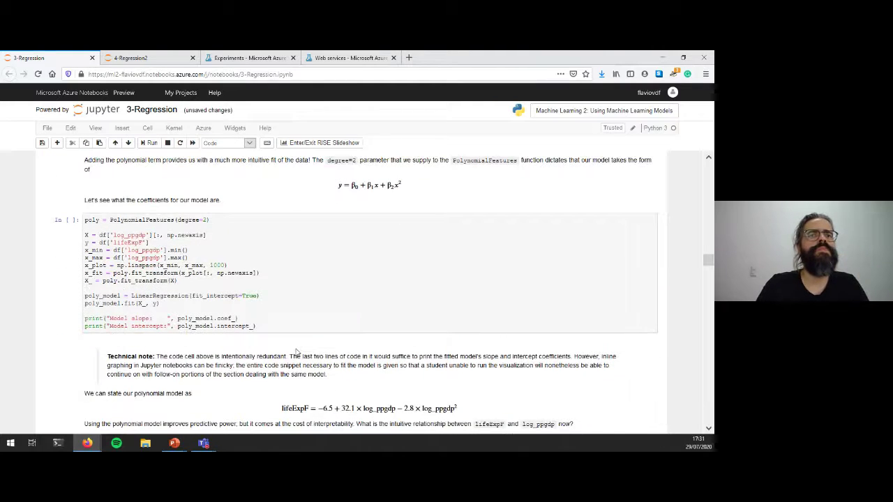
pyautogui.hotkey('shift', 'Return')
pyautogui.hotkey('shift', 'Return')
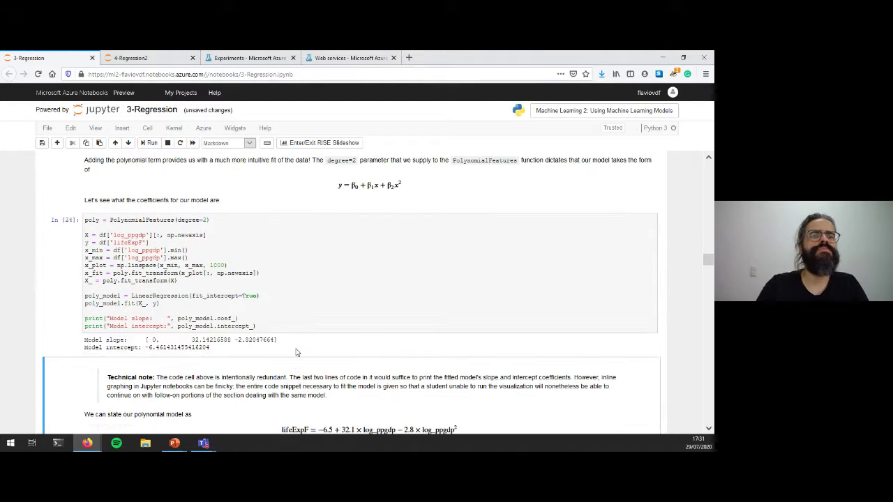
# Step: Run the two make_pipeline cells that fit and plot the degree-2 polynomial model and calculate its R² score
pyautogui.scroll(-8, 296, 352)
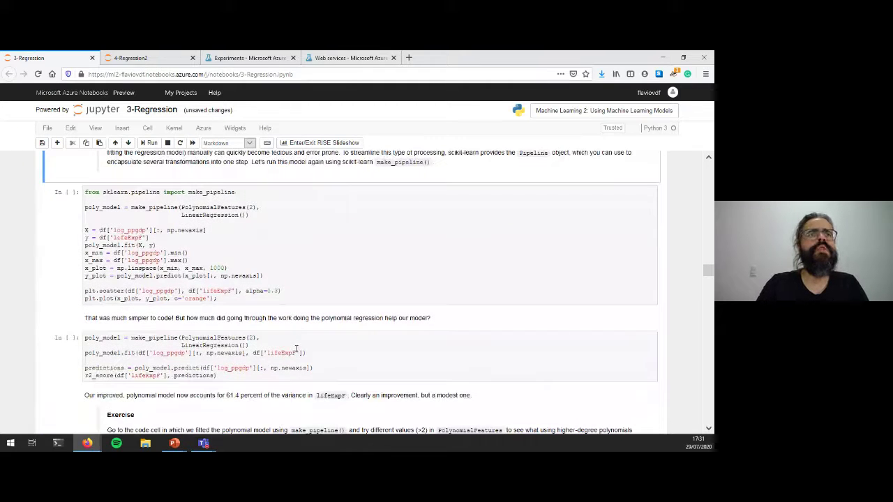
pyautogui.hotkey('shift', 'Return')
pyautogui.hotkey('shift', 'Return')
pyautogui.hotkey('shift', 'Return')
pyautogui.hotkey('shift', 'Return')
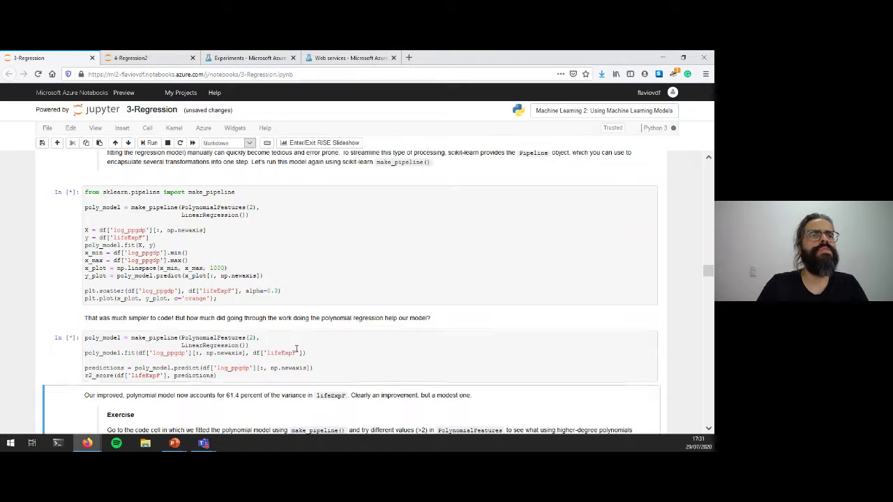
# Step: Review the pipeline model's score, the code comparing higher-degree polynomials, and the start of the Multiple regression section
pyautogui.scroll(-8, 296, 352)
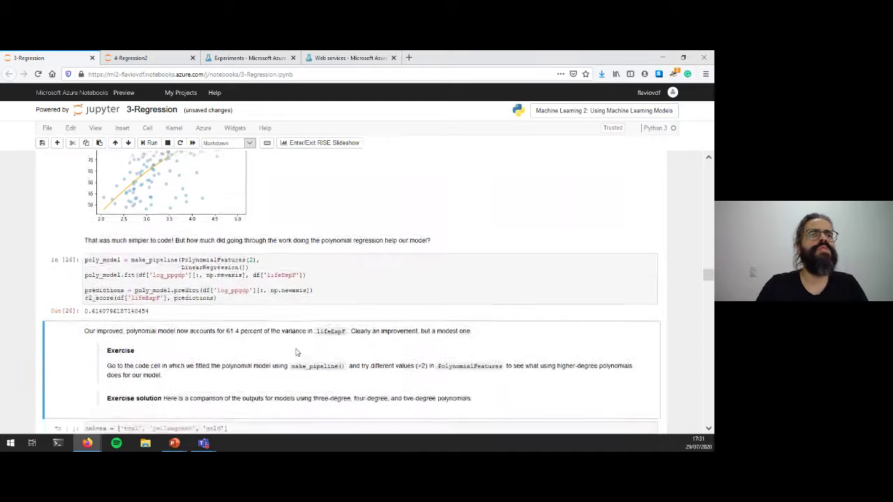
pyautogui.scroll(-5, 296, 348)
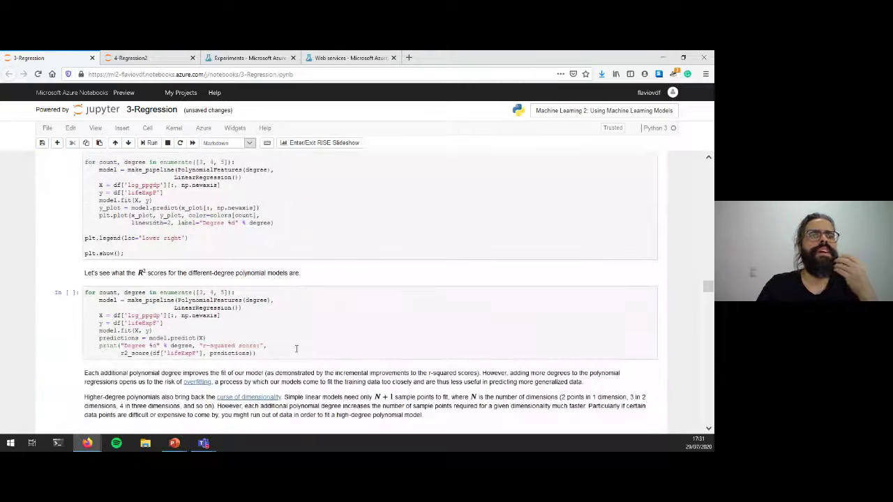
pyautogui.scroll(-5, 296, 349)
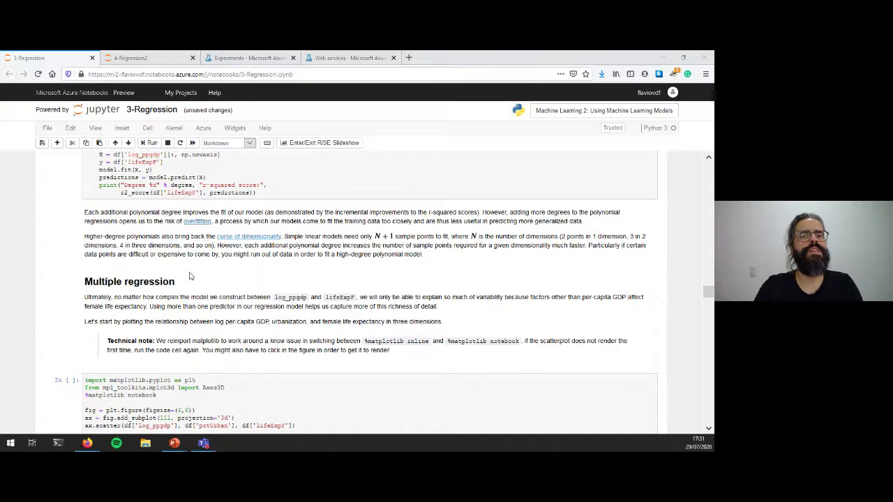
# Step: Switch to the slideshow and present the Polynomial Regression slide, followed by the Overfitting de Modelos slide
pyautogui.hotkey('alt', 'Tab')
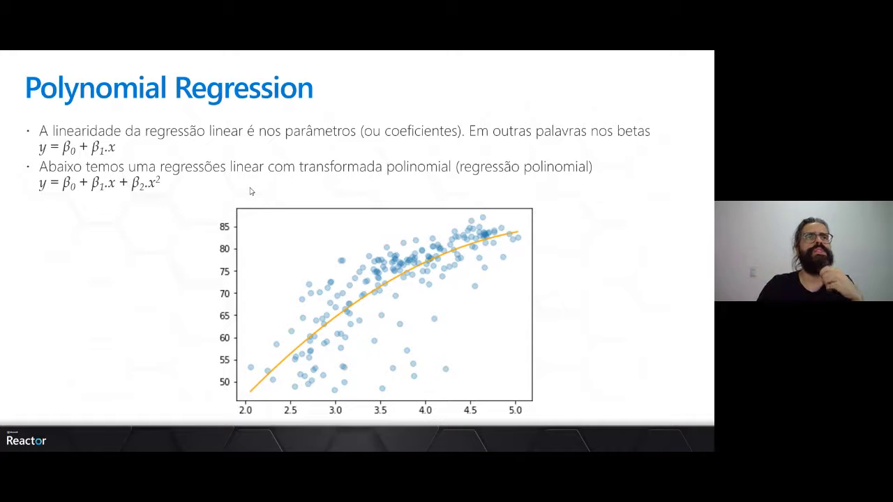
pyautogui.press('Right')
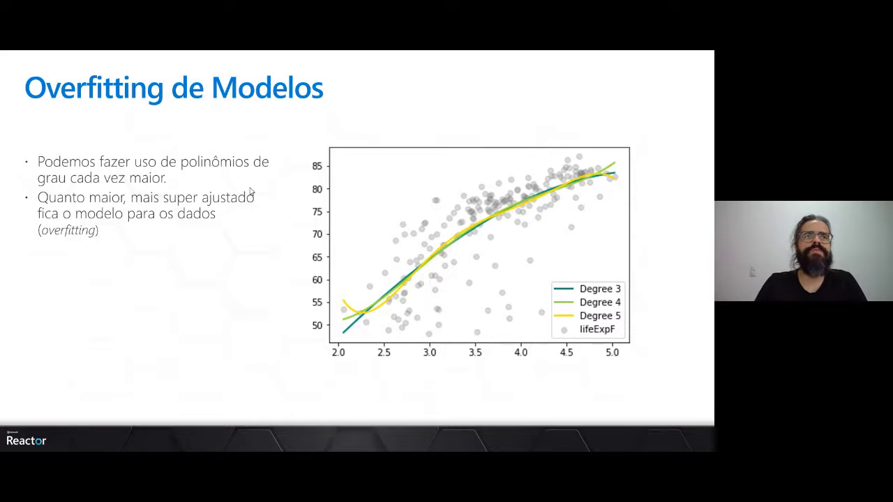
pyautogui.press('Left')
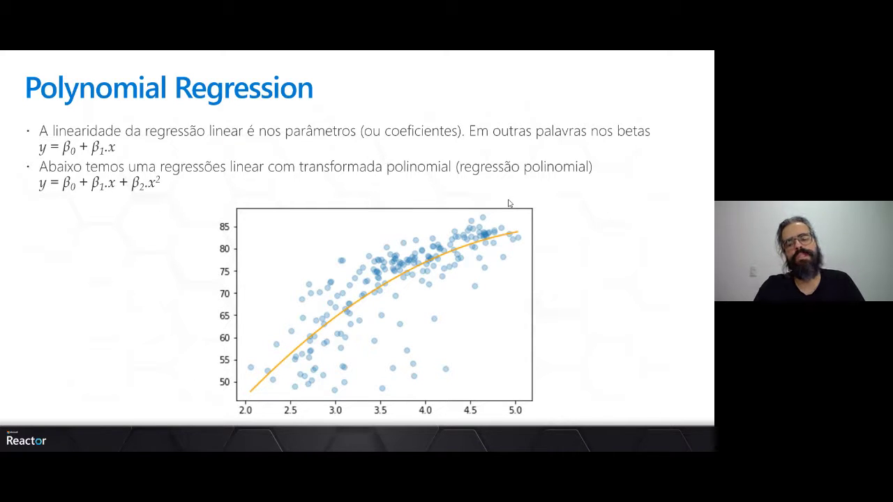
pyautogui.press('Right')
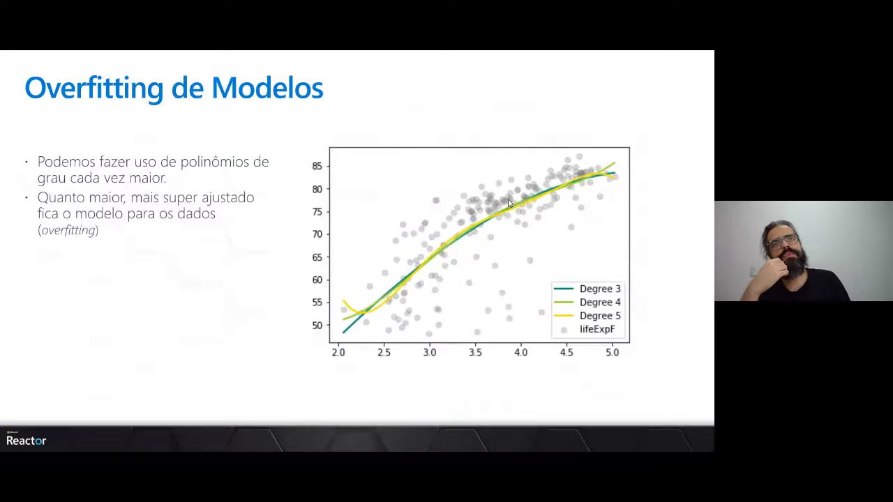
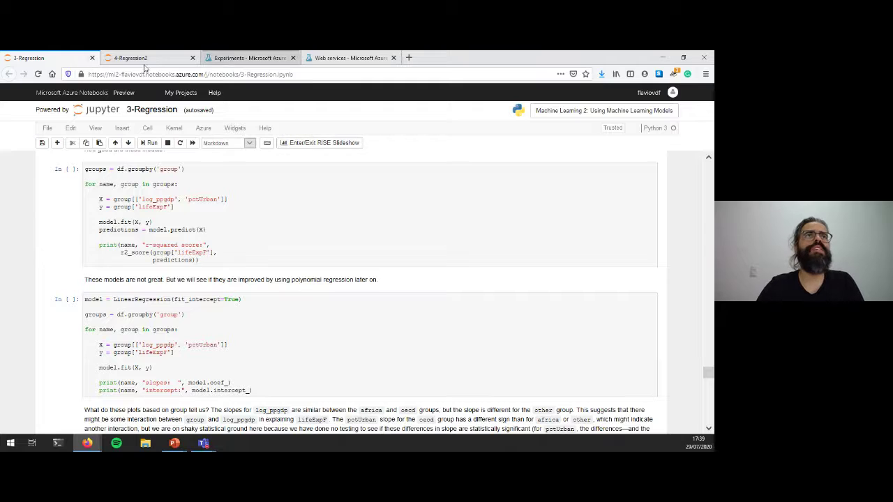
# Step: Close the 3-Regression notebook and read the 4-Regression2 instructions for saving UN11.csv locally, glancing at the Azure ML Studio experiment in between
pyautogui.click(92, 59)
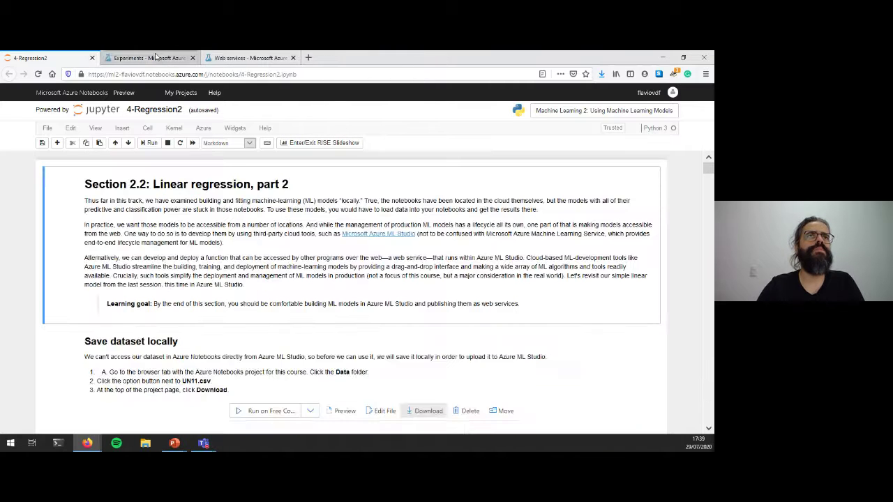
pyautogui.click(150, 58)
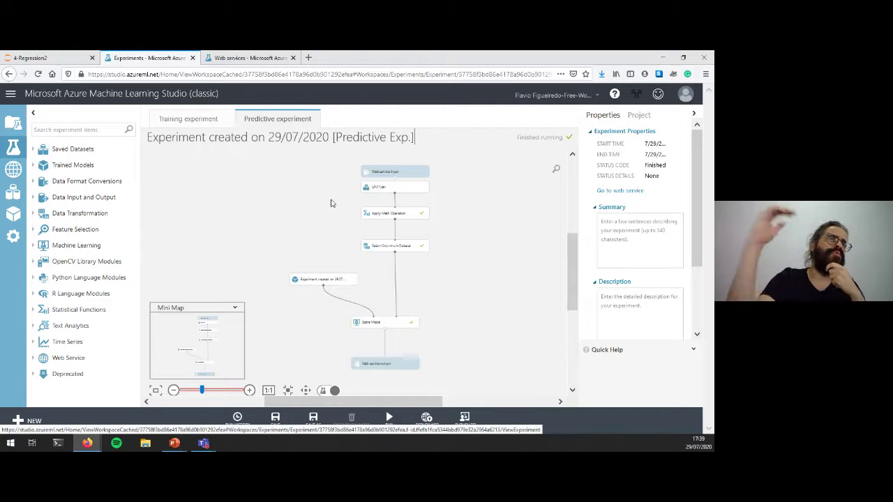
pyautogui.click(41, 58)
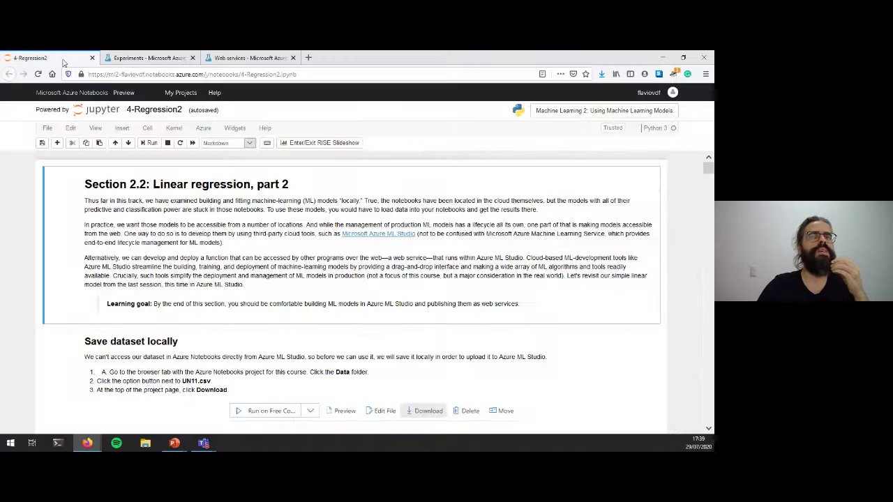
pyautogui.click(709, 179)
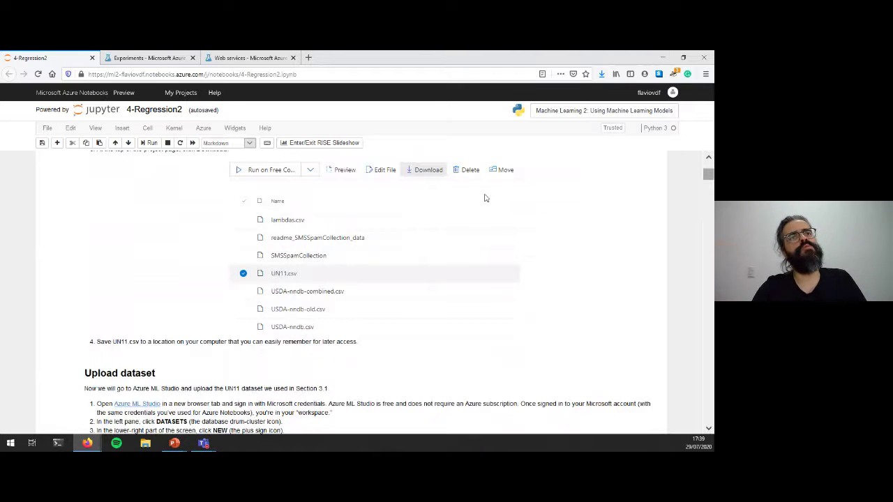
# Step: Switch to Azure Machine Learning Studio and examine the predictive experiment's module flow at a larger scale
pyautogui.click(142, 58)
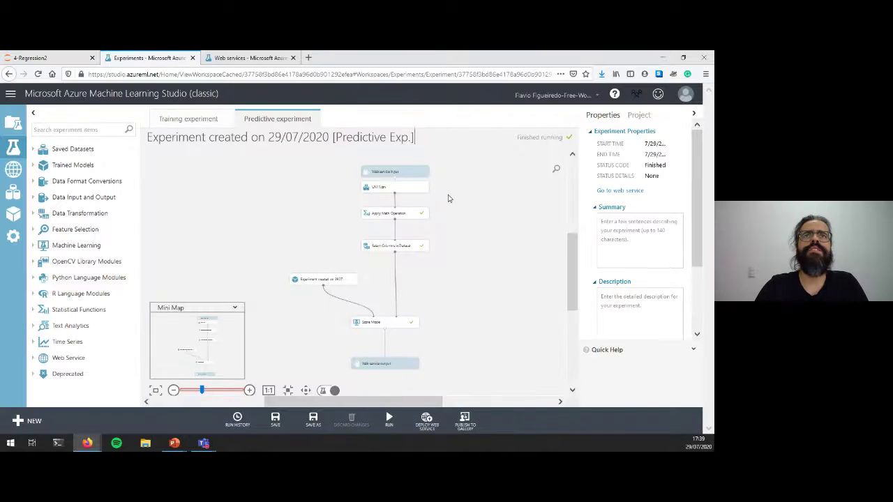
pyautogui.scroll(2, 449, 199)
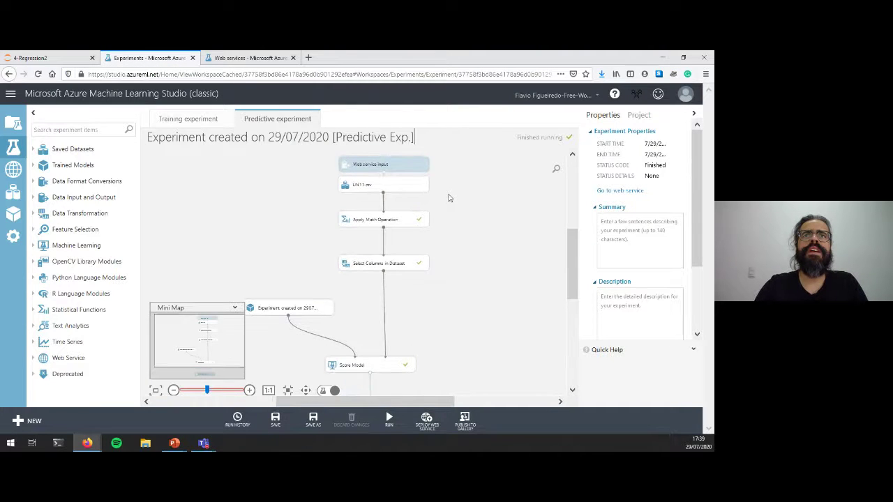
pyautogui.scroll(1, 448, 199)
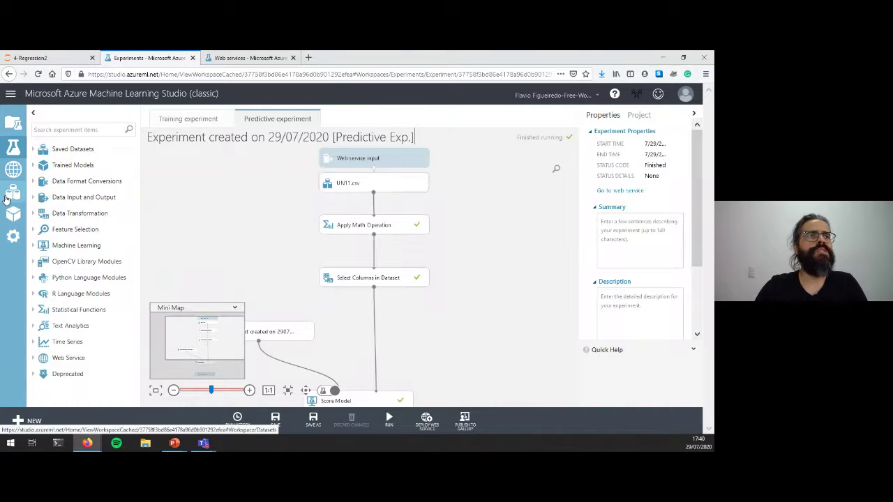
# Step: Create a new blank experiment in Azure Machine Learning Studio
pyautogui.click(31, 422)
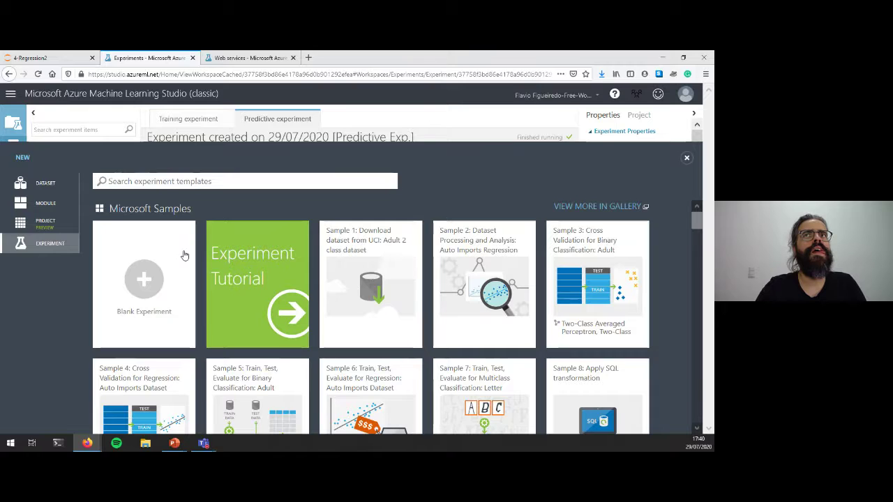
pyautogui.click(162, 271)
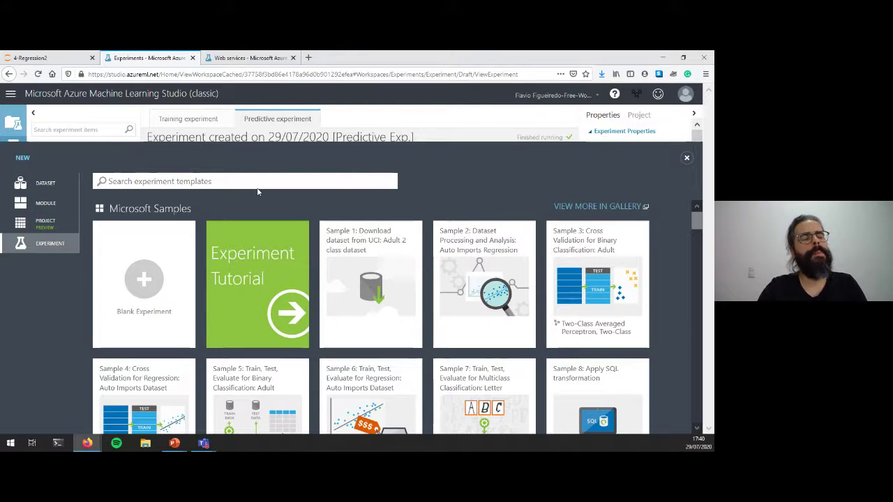
# Step: Create a blank experiment and place the saved UN11.csv dataset at the start of its canvas
pyautogui.click(142, 273)
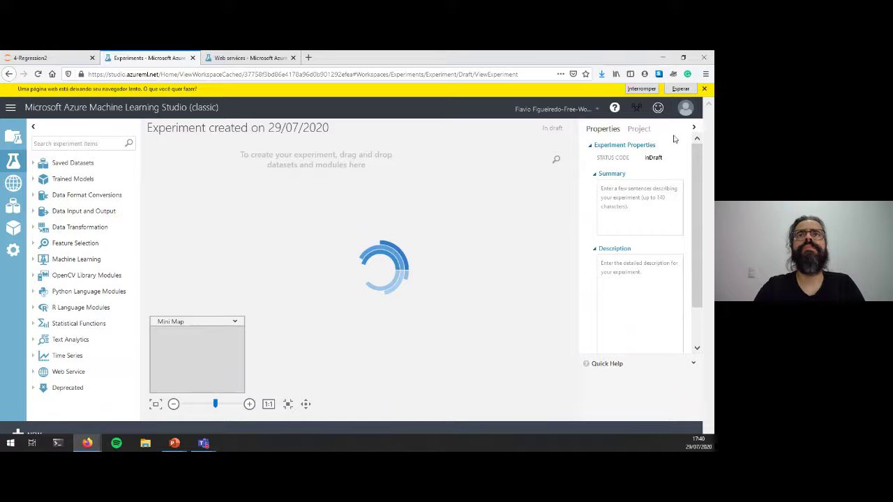
pyautogui.click(704, 95)
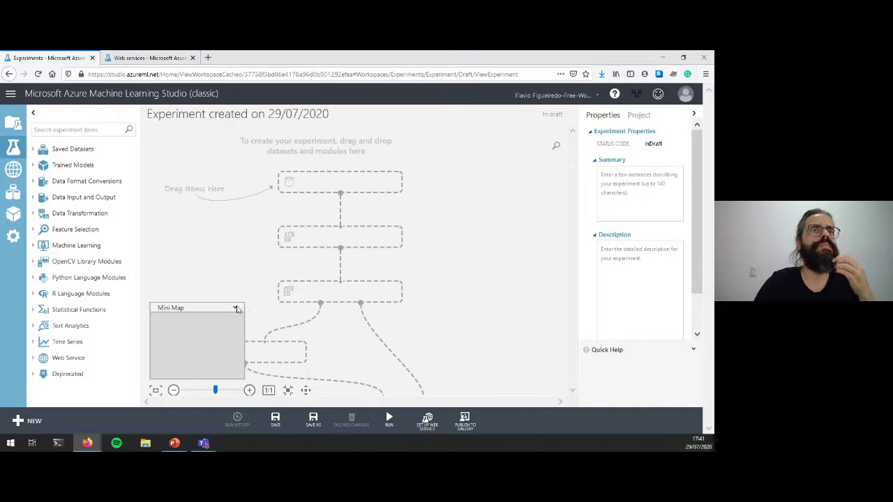
pyautogui.click(33, 150)
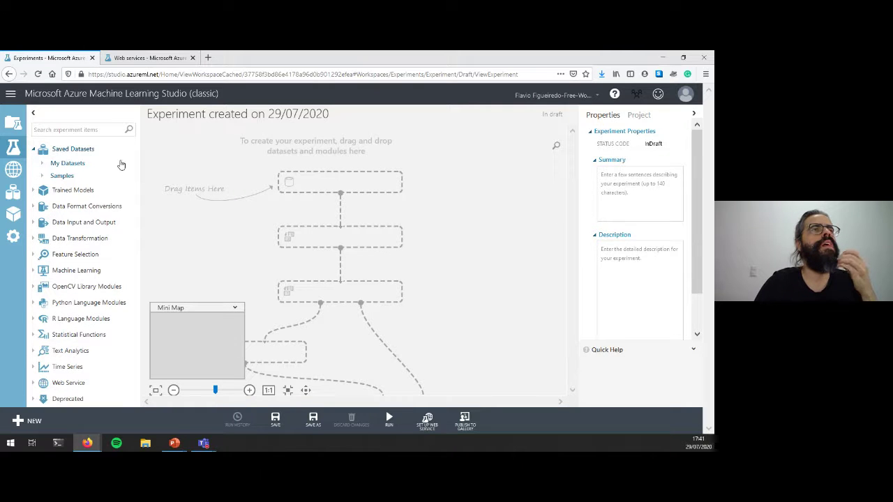
pyautogui.click(42, 164)
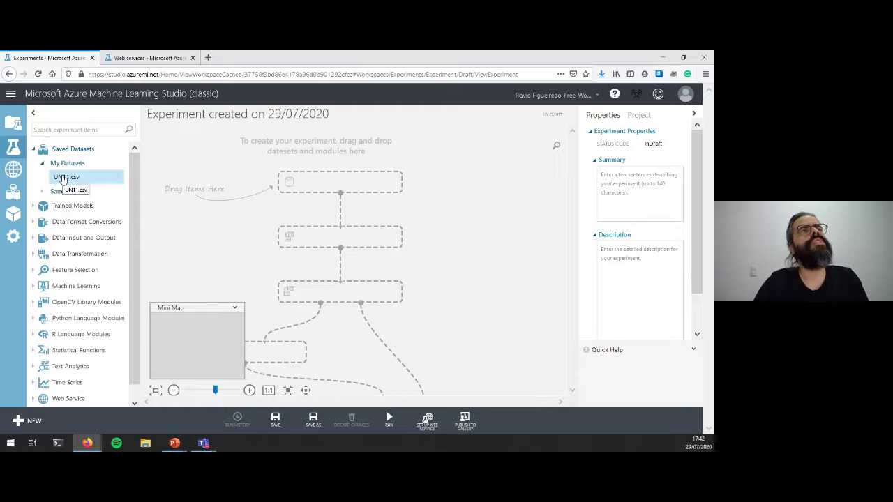
pyautogui.moveTo(63, 180); pyautogui.dragTo(342, 183)
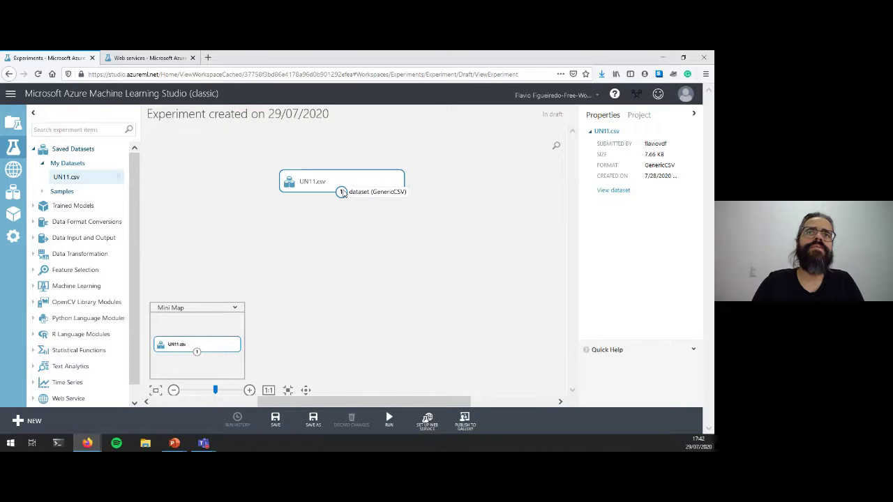
# Step: Find the Apply Math Operation module, place it below UN11.csv and connect the dataset's output to its input
pyautogui.click(35, 256)
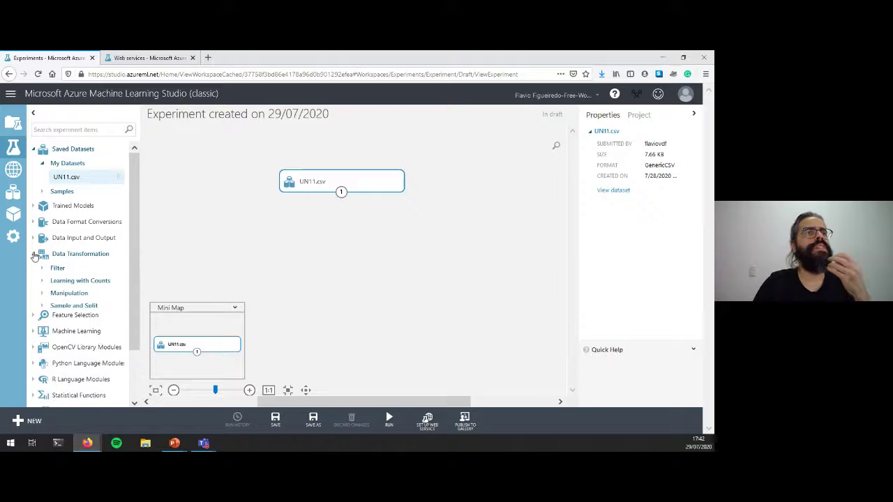
pyautogui.click(42, 293)
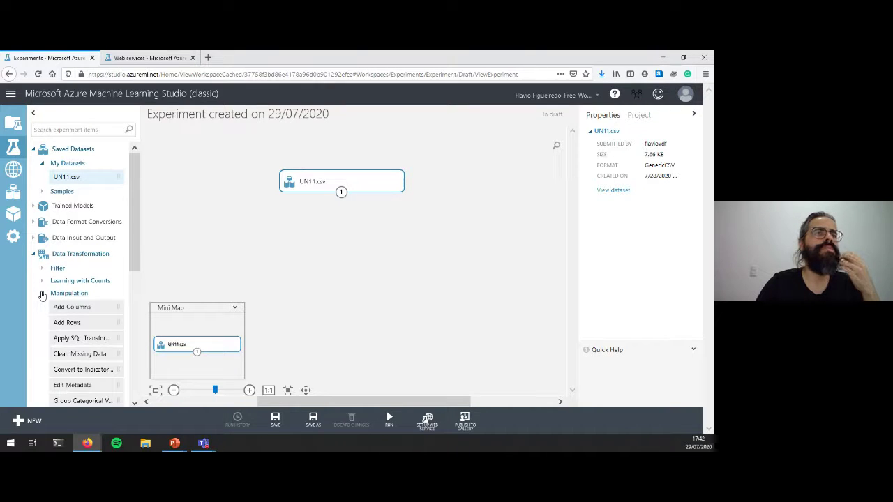
pyautogui.scroll(-2, 89, 304)
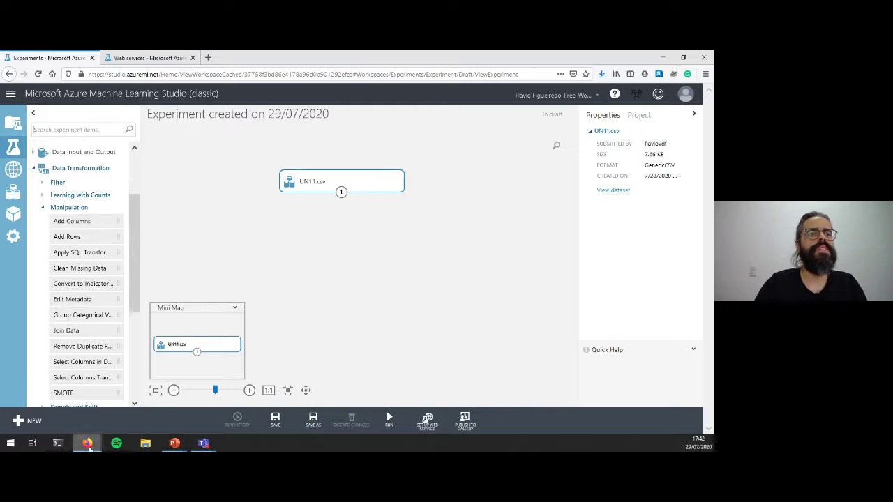
pyautogui.moveTo(89, 447)
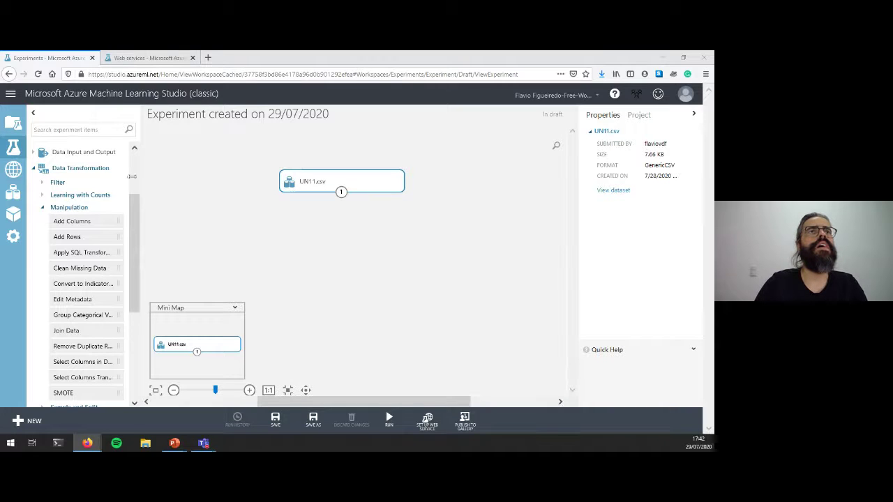
pyautogui.click(57, 126)
pyautogui.write('apply')
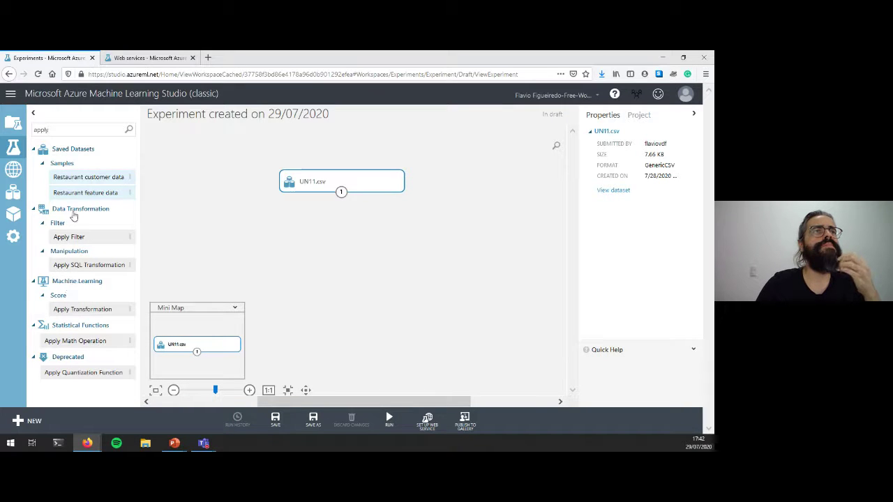
pyautogui.moveTo(72, 341); pyautogui.dragTo(337, 239)
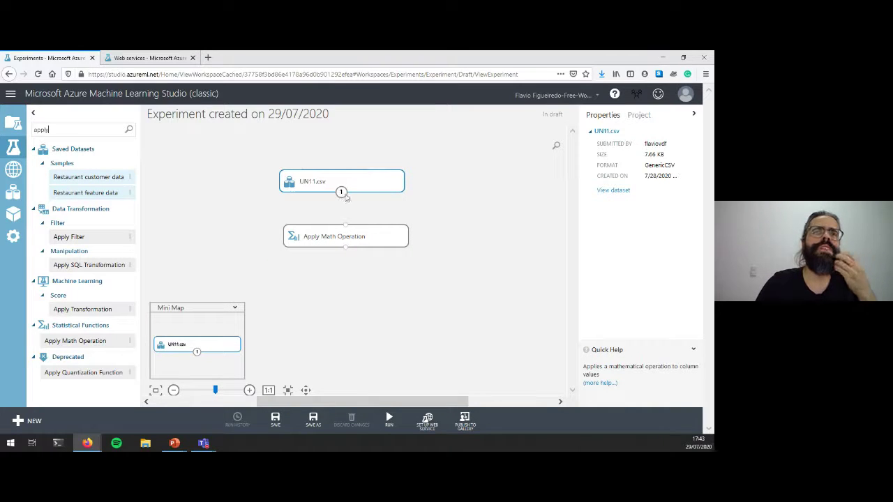
pyautogui.click(300, 233)
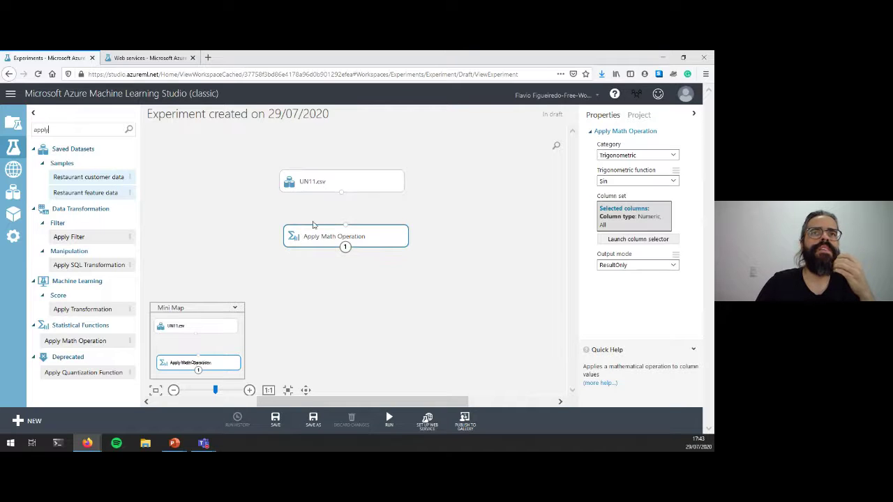
pyautogui.moveTo(342, 193); pyautogui.dragTo(346, 228)
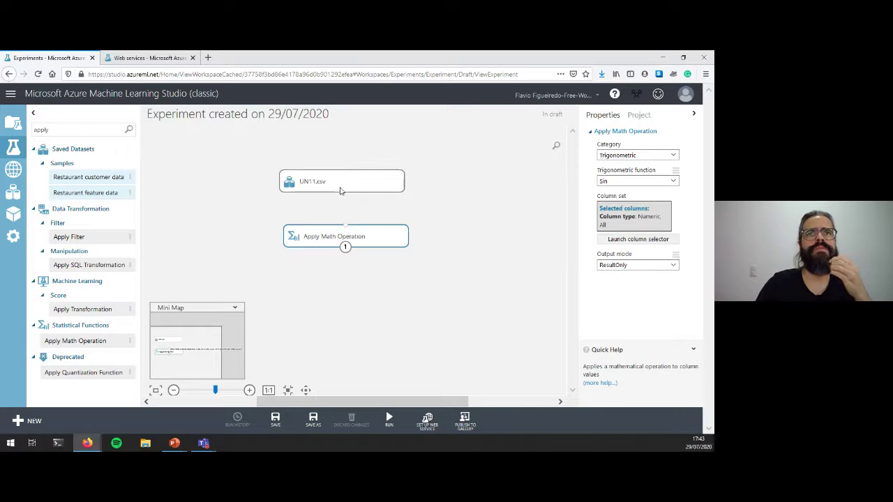
pyautogui.moveTo(341, 192); pyautogui.dragTo(345, 233)
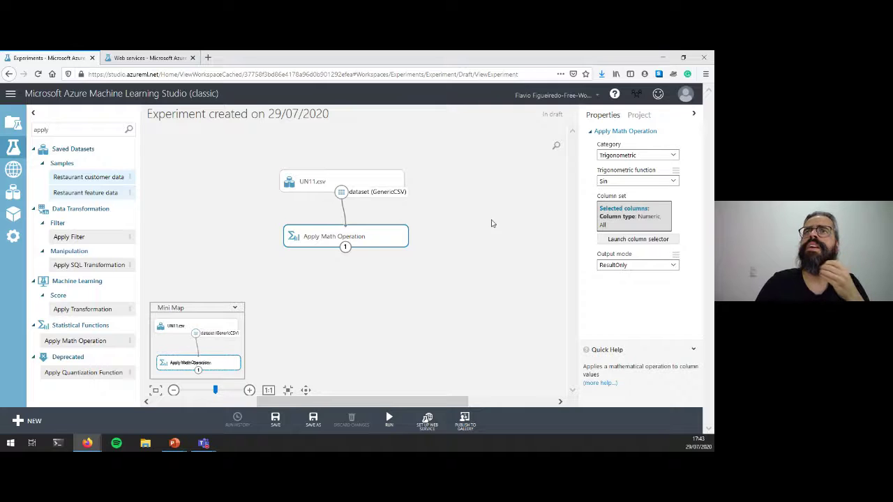
# Step: Set the Apply Math Operation category to Basic and its math function to Log10
pyautogui.click(639, 158)
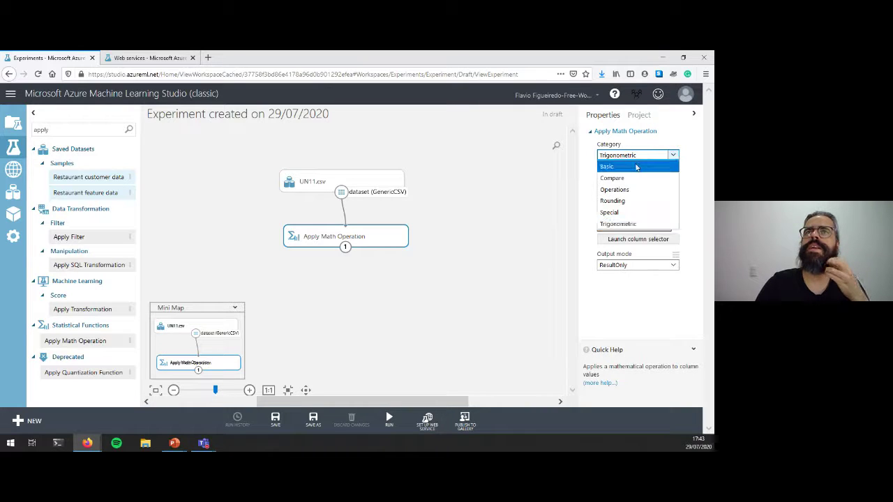
pyautogui.click(637, 167)
pyautogui.click(633, 183)
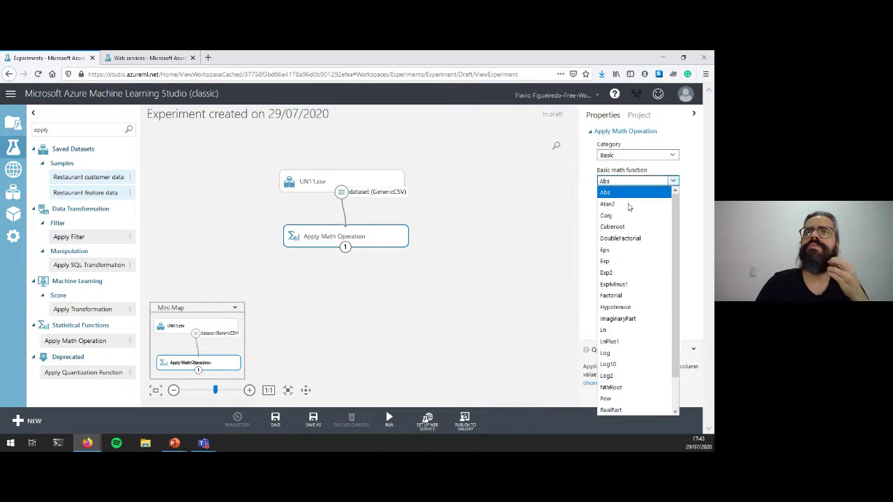
pyautogui.press('Escape')
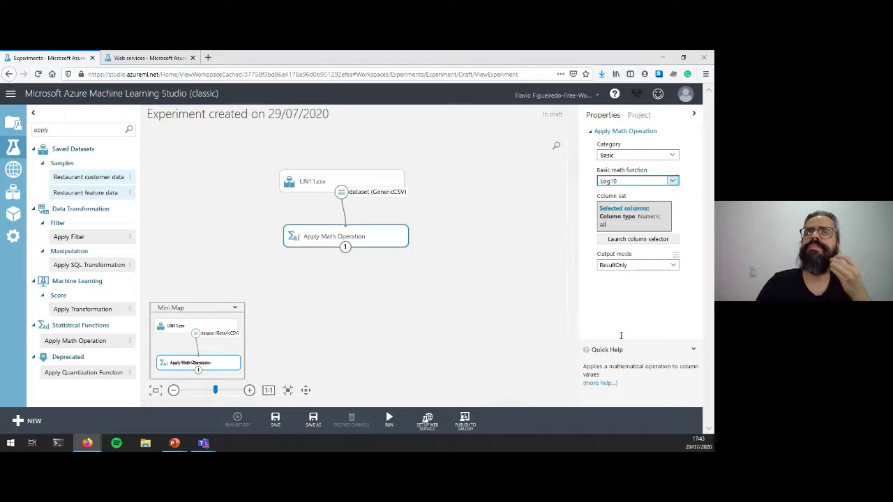
# Step: Restrict the math operation's column set to ppgdp by removing fertility, lifeExpF and pctUrban from the selection by name
pyautogui.click(654, 239)
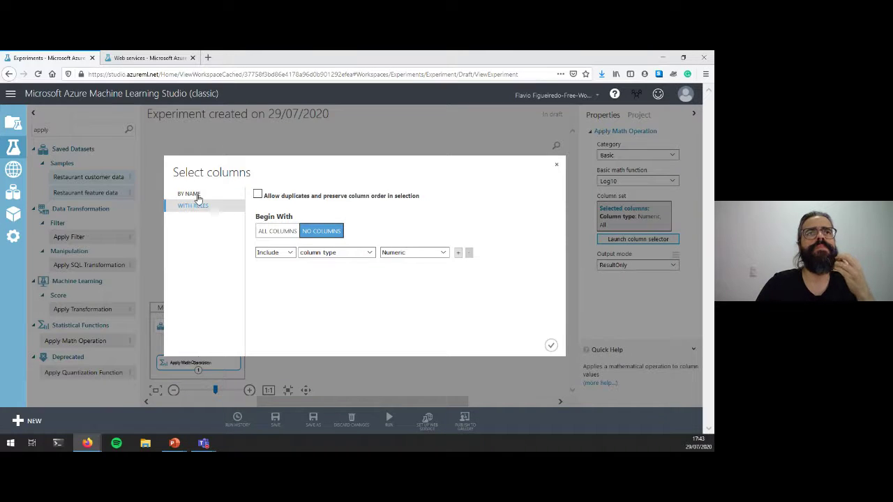
pyautogui.click(198, 198)
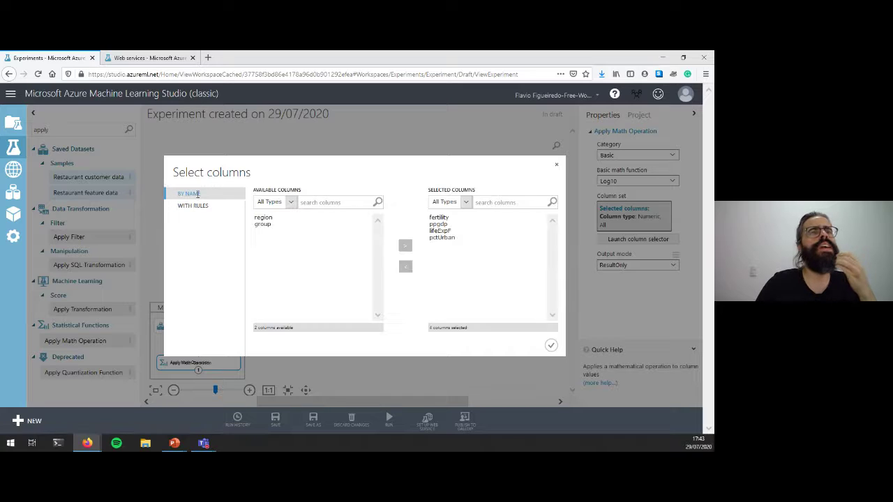
pyautogui.click(447, 219)
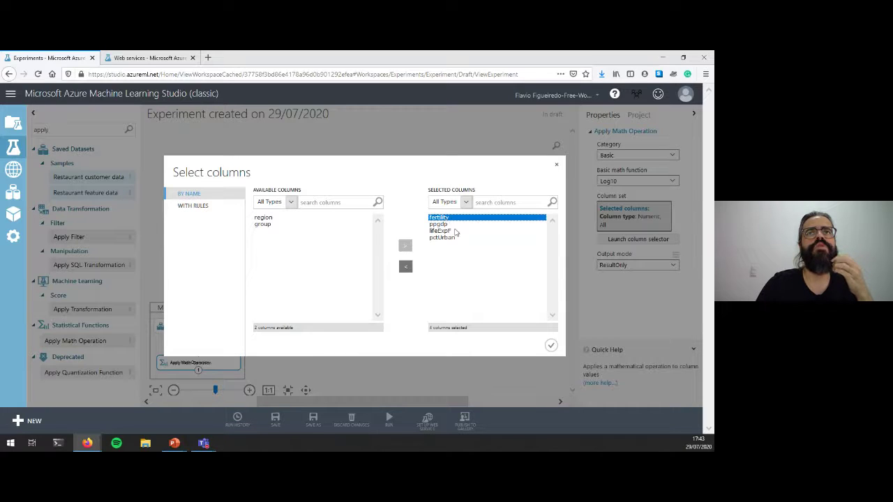
pyautogui.click(405, 268)
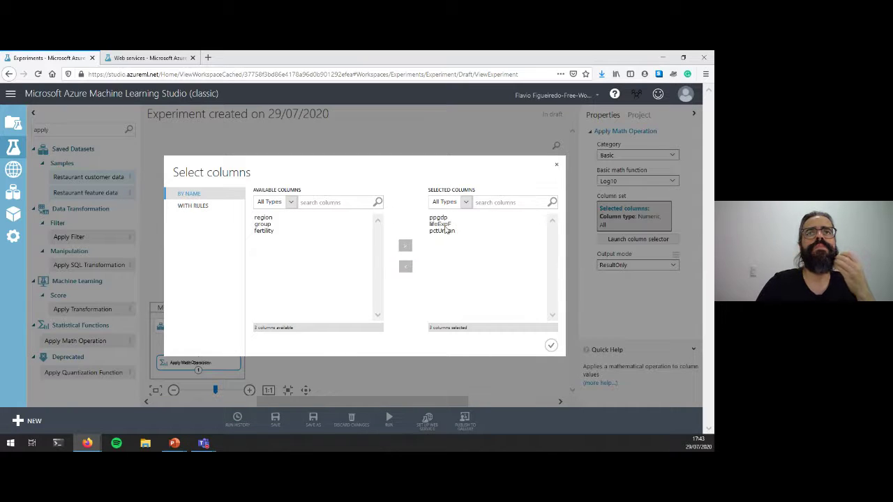
pyautogui.click(406, 269)
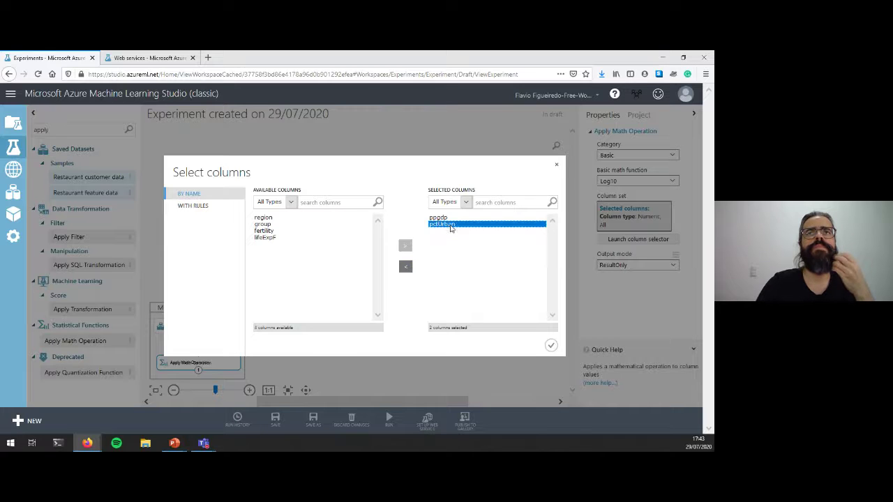
pyautogui.click(406, 269)
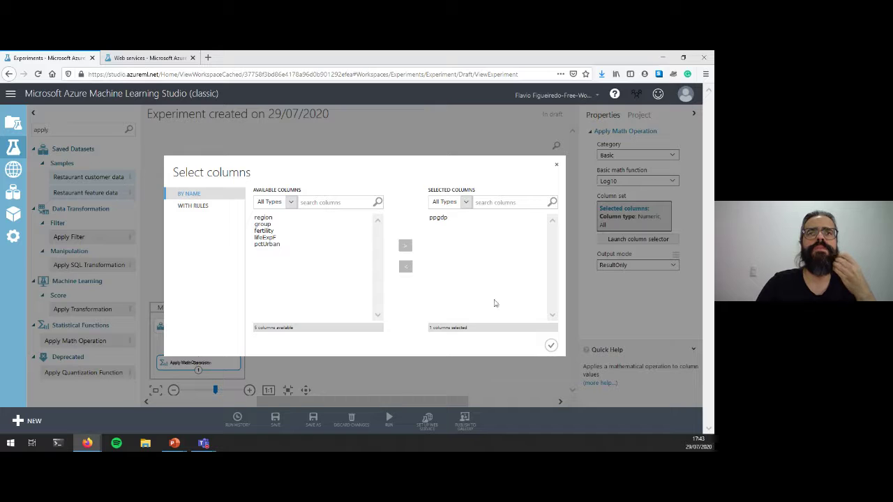
pyautogui.click(551, 345)
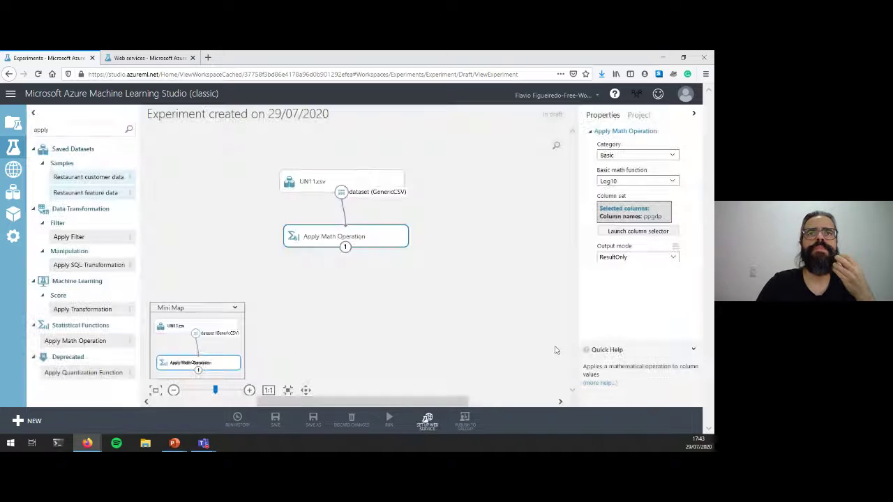
# Step: Reposition the UN11.csv dataset slightly above the Apply Math Operation module
pyautogui.click(362, 181)
pyautogui.moveTo(319, 181); pyautogui.dragTo(329, 183)
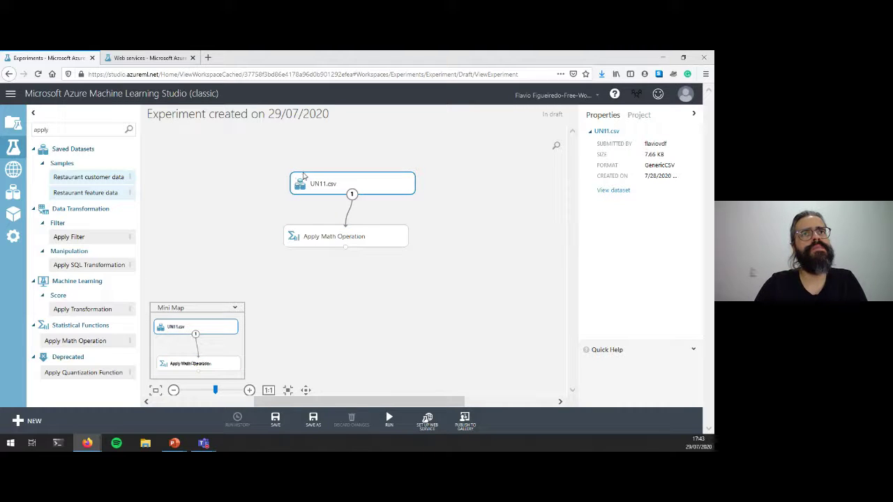
pyautogui.hotkey('ctrl', 'z')
pyautogui.hotkey('ctrl', 'z')
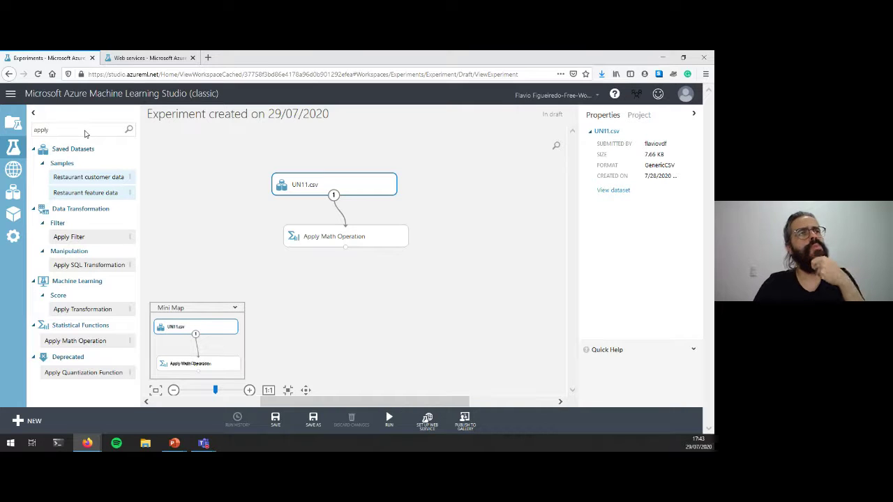
pyautogui.hotkey('ctrl', 'z')
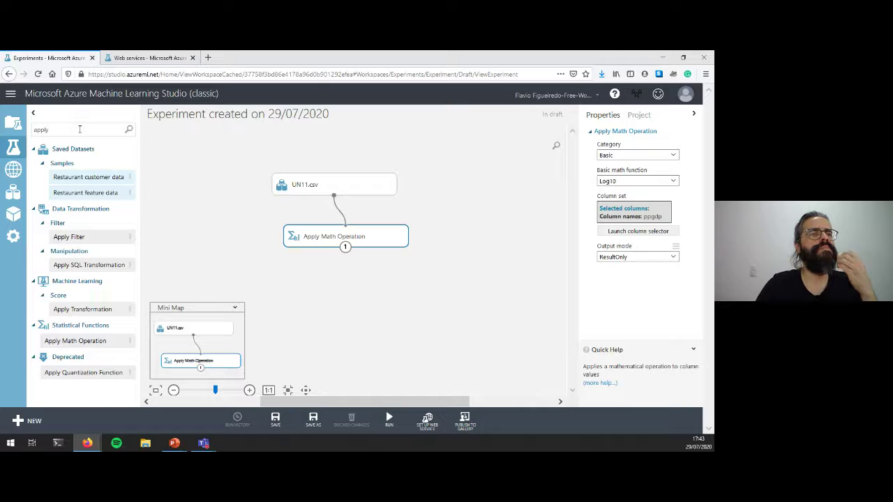
# Step: Search for "select", add a Select Columns in Dataset module below Apply Math Operation and connect the two
pyautogui.doubleClick(79, 129)
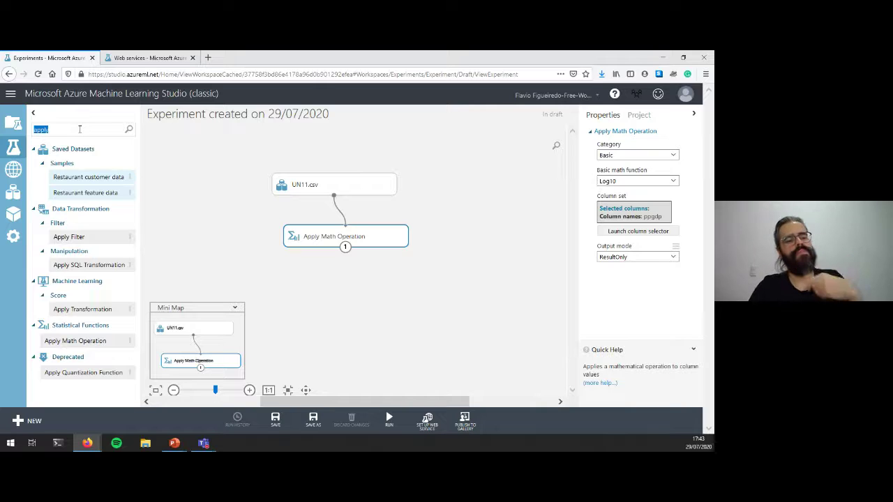
pyautogui.write('select')
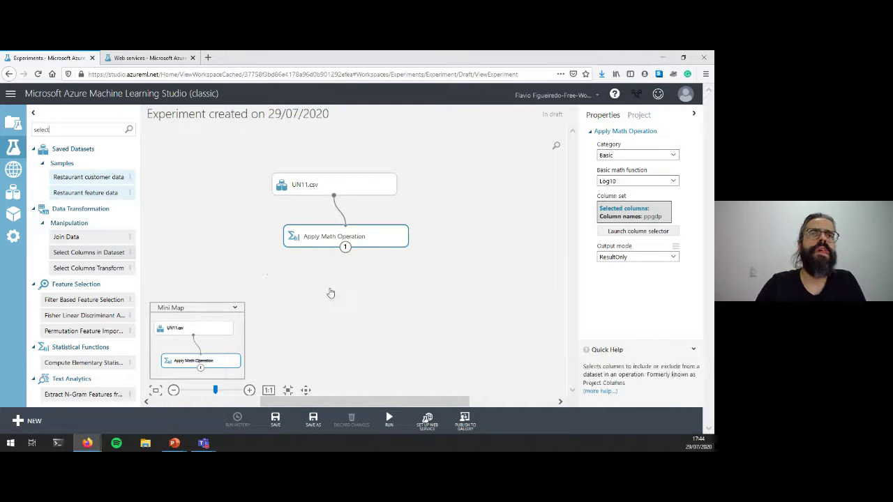
pyautogui.moveTo(332, 292); pyautogui.dragTo(331, 288)
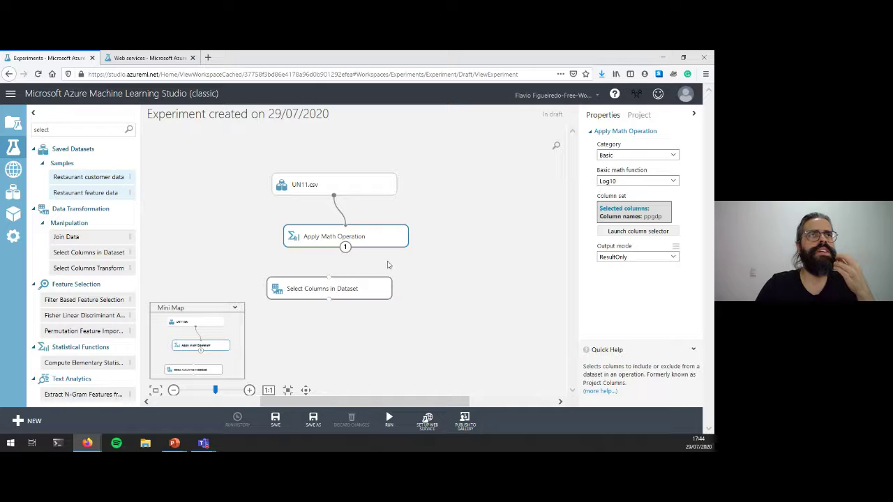
pyautogui.click(342, 288)
pyautogui.moveTo(344, 250); pyautogui.dragTo(328, 279)
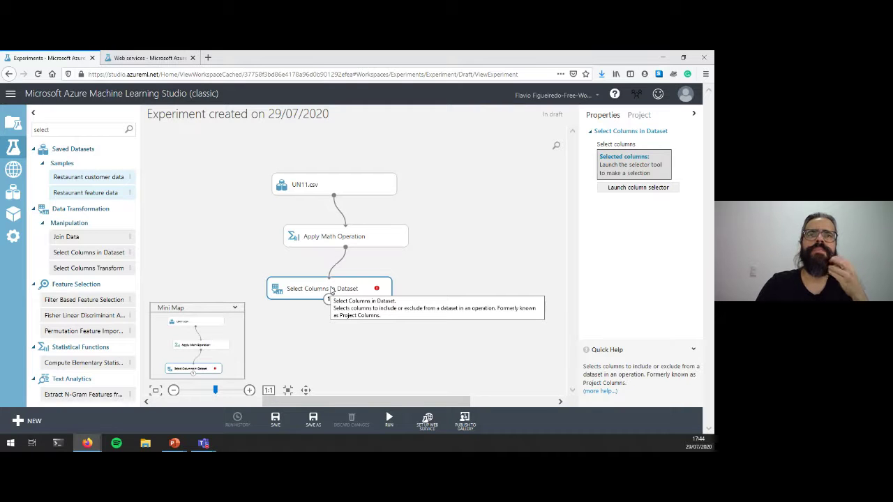
# Step: Configure Select Columns in Dataset to begin with no columns and include the column names lifeExpF and ppgdp
pyautogui.click(615, 189)
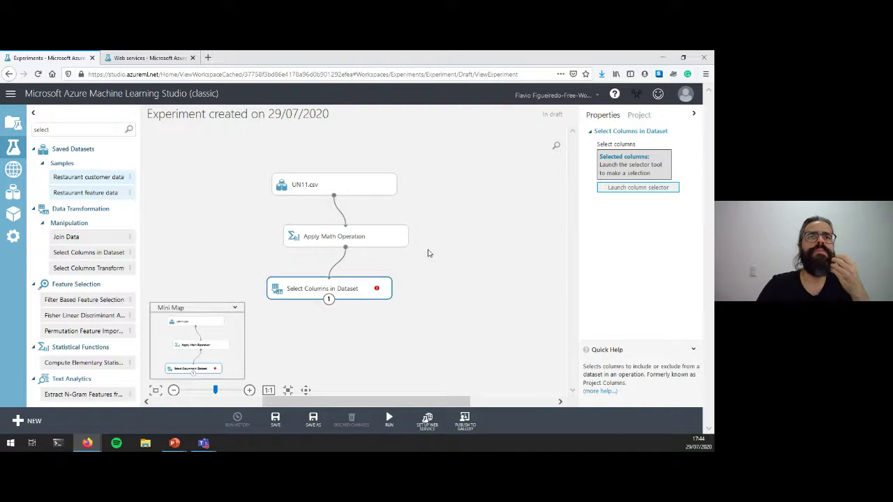
pyautogui.press('Return')
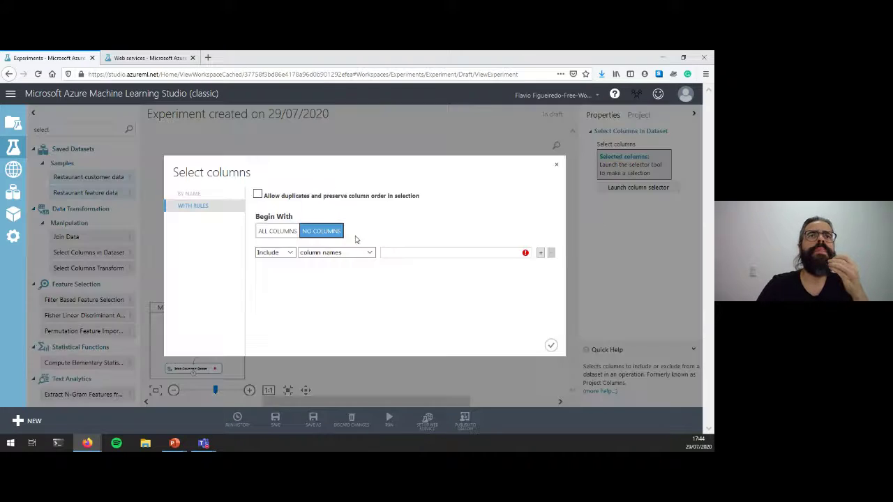
pyautogui.click(283, 233)
pyautogui.click(304, 232)
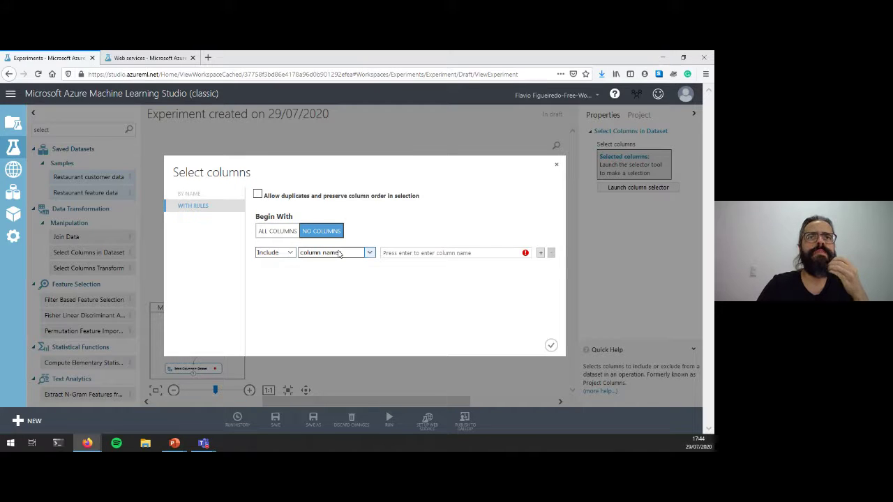
pyautogui.click(372, 253)
pyautogui.click(372, 253)
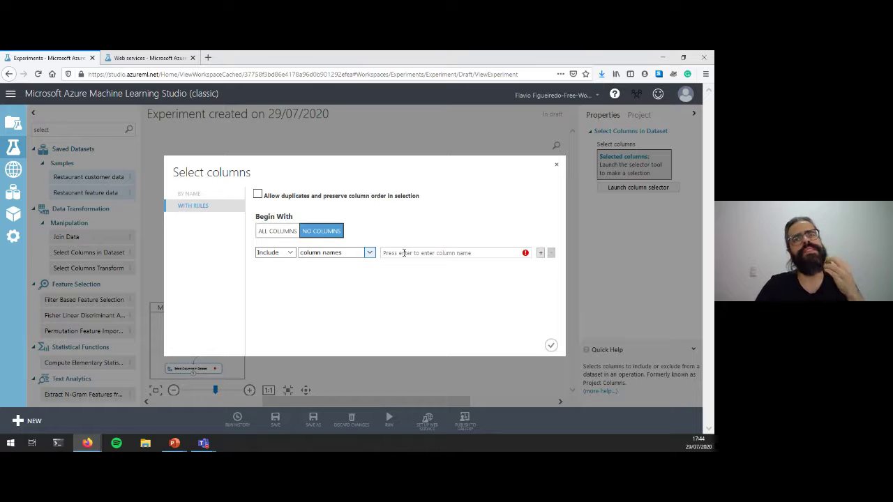
pyautogui.click(401, 252)
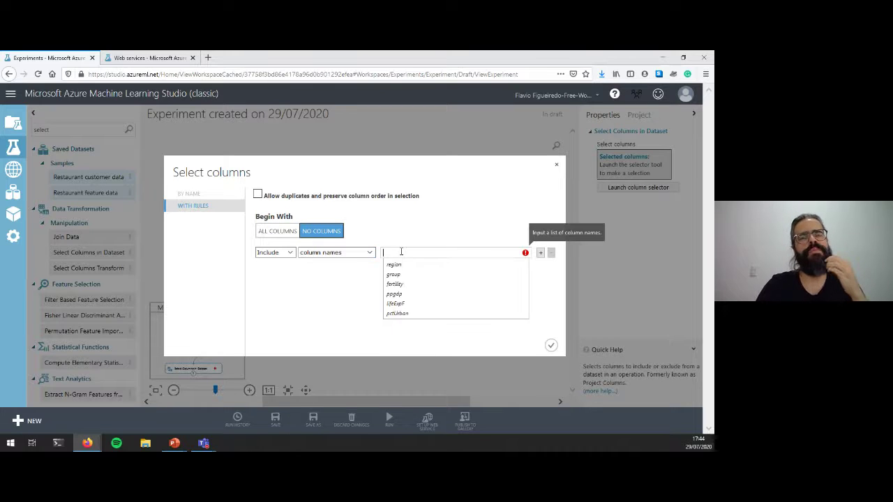
pyautogui.click(395, 304)
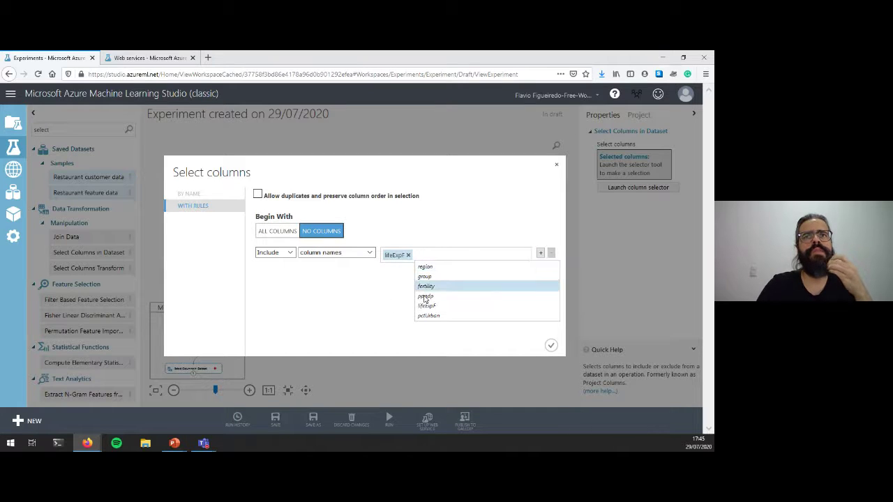
pyautogui.click(426, 297)
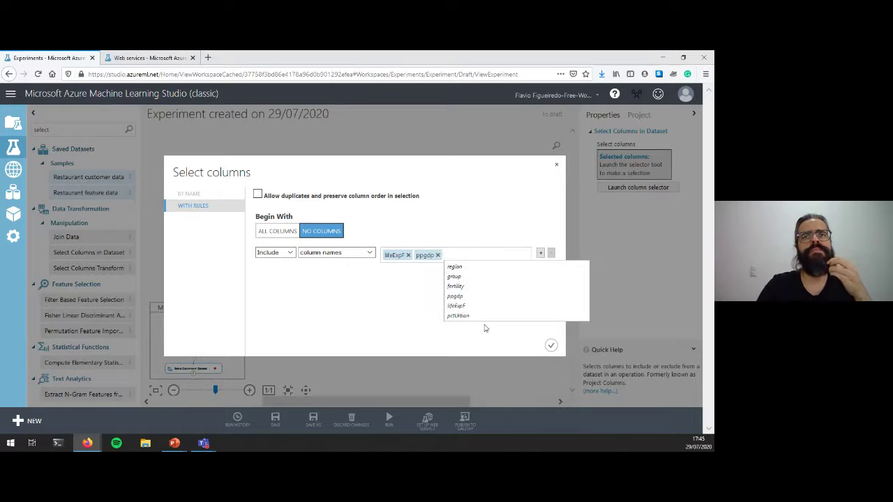
pyautogui.click(551, 347)
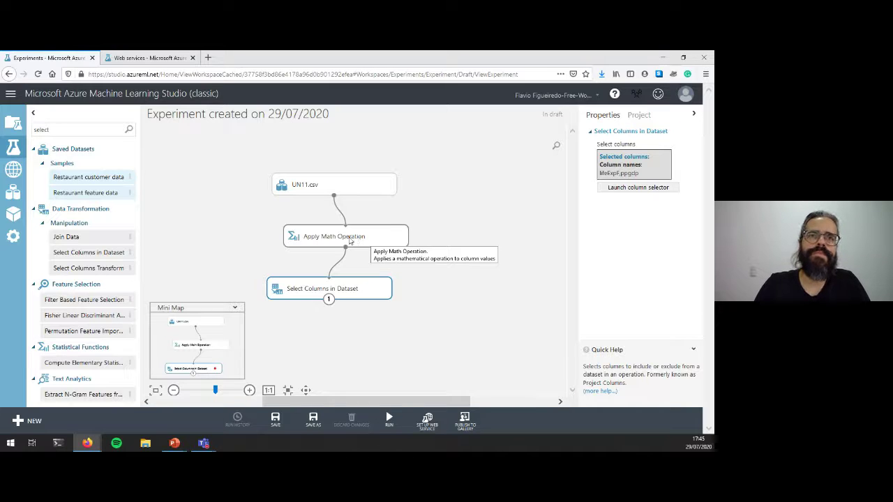
# Step: Search for "linear regressi" and add a Linear Regression module to the right of Apply Math Operation
pyautogui.click(459, 258)
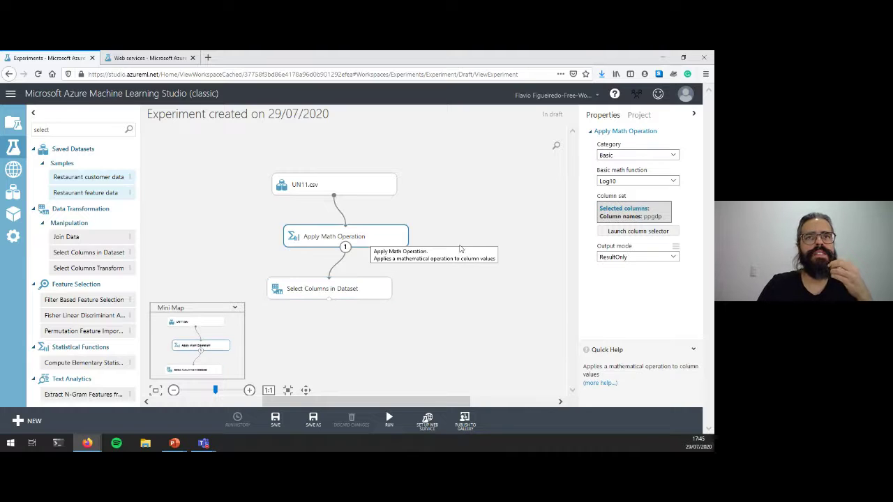
pyautogui.click(97, 132)
pyautogui.doubleClick(97, 132)
pyautogui.write('i')
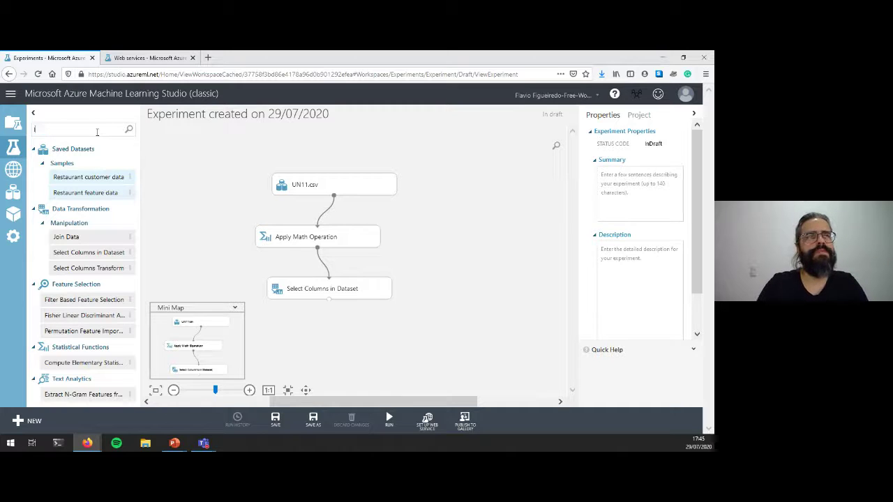
pyautogui.write('inear regressi')
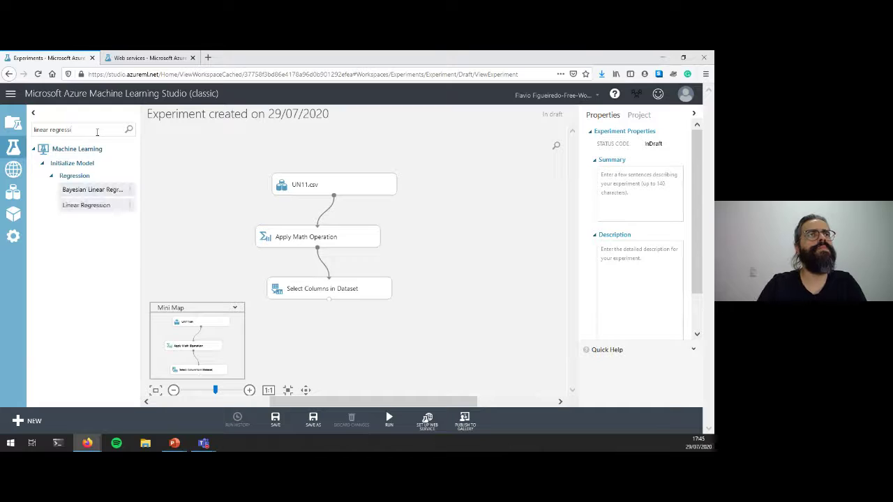
pyautogui.click(91, 206)
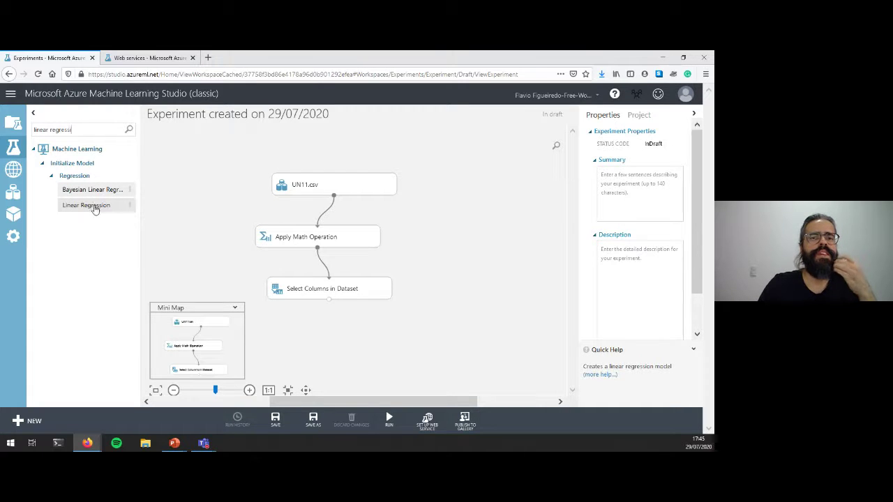
pyautogui.click(237, 308)
pyautogui.moveTo(87, 212); pyautogui.dragTo(487, 237)
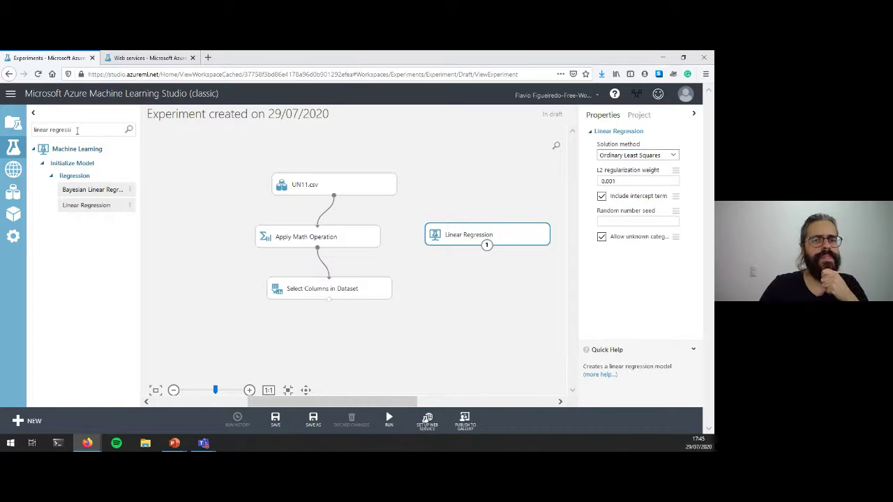
# Step: Search for "train model", add a Train Model module below Linear Regression and connect Linear Regression to its untrained model input
pyautogui.doubleClick(77, 130)
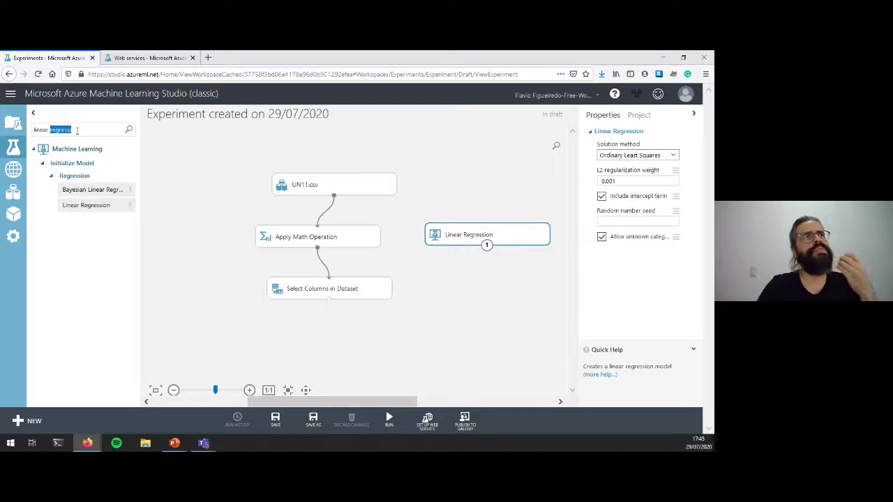
pyautogui.click(77, 130)
pyautogui.tripleClick(76, 130)
pyautogui.write('lrain model')
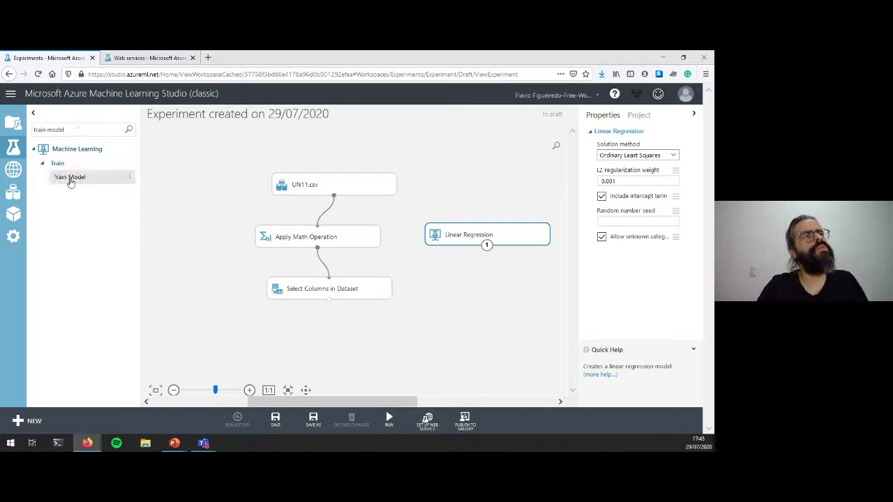
pyautogui.click(72, 177)
pyautogui.moveTo(360, 256); pyautogui.dragTo(482, 293)
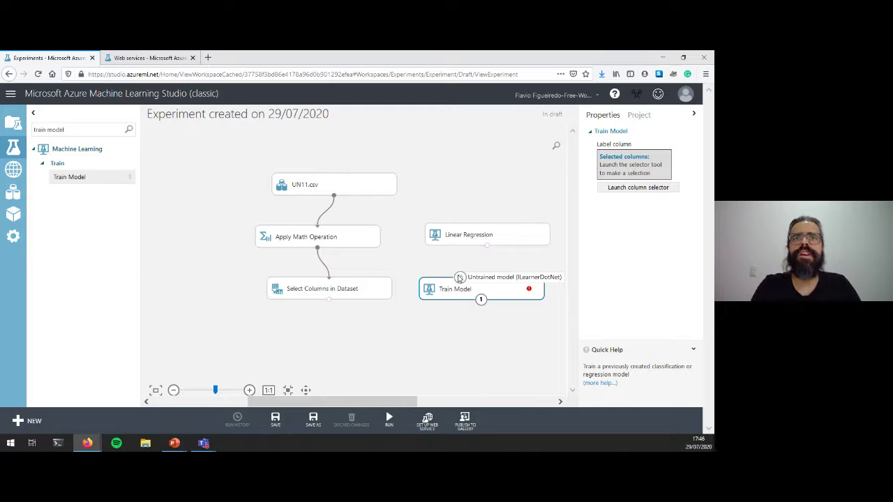
pyautogui.moveTo(486, 247); pyautogui.dragTo(462, 278)
pyautogui.moveTo(487, 249); pyautogui.dragTo(461, 279)
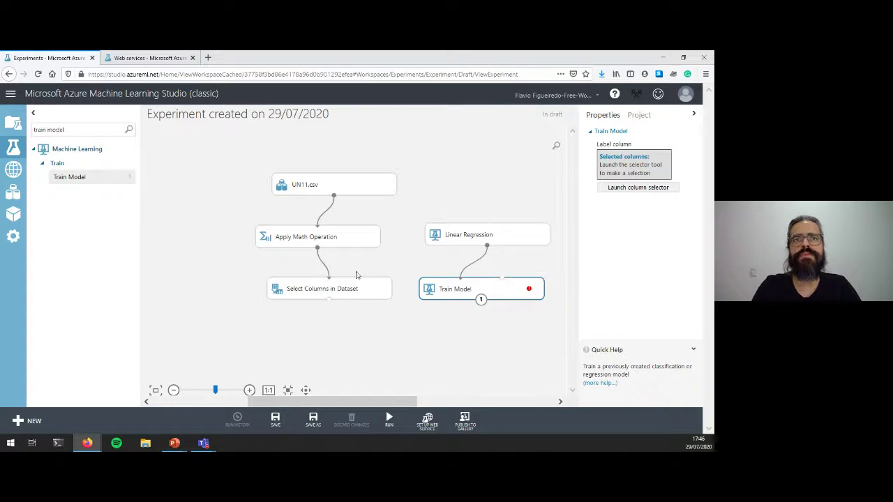
# Step: Connect Select Columns in Dataset to Train Model's dataset input, placing Train Model below it and Linear Regression to its lower left
pyautogui.moveTo(331, 302); pyautogui.dragTo(374, 360)
pyautogui.click(428, 252)
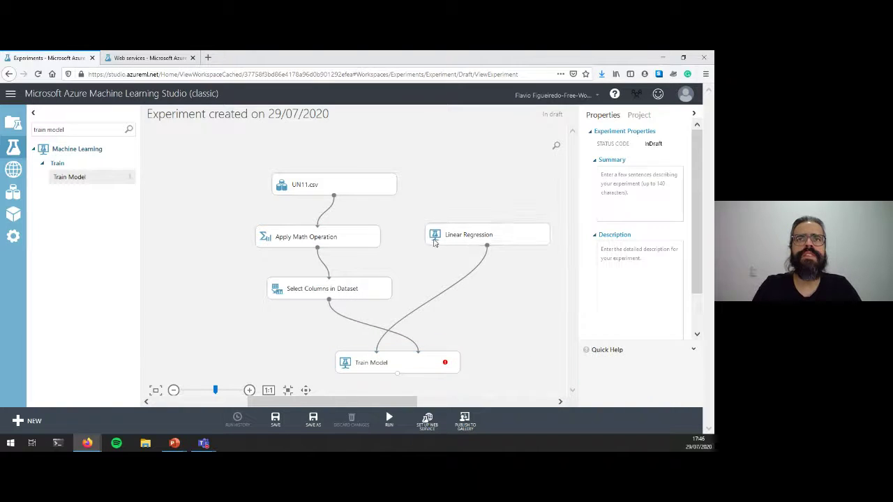
pyautogui.moveTo(439, 243); pyautogui.dragTo(218, 337)
# Step: Search for "score model", add a Score Model module below Train Model and connect Train Model to its trained model input
pyautogui.scroll(-1, 487, 276)
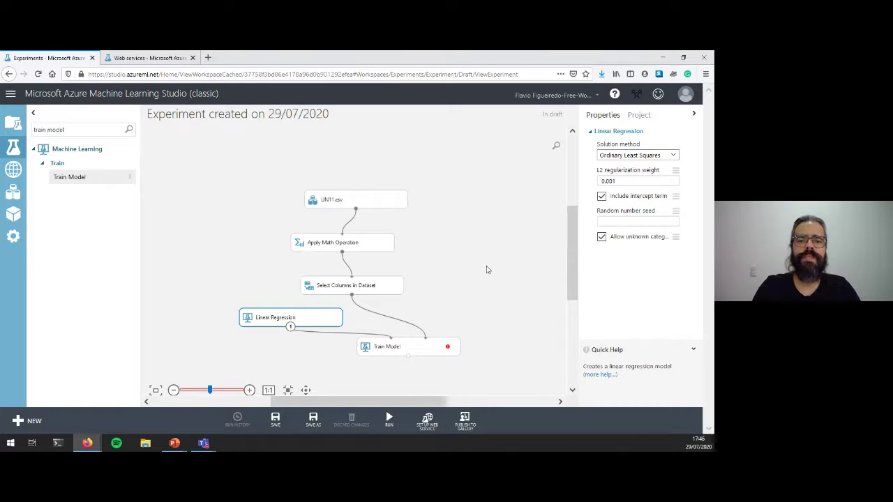
pyautogui.scroll(-1, 487, 270)
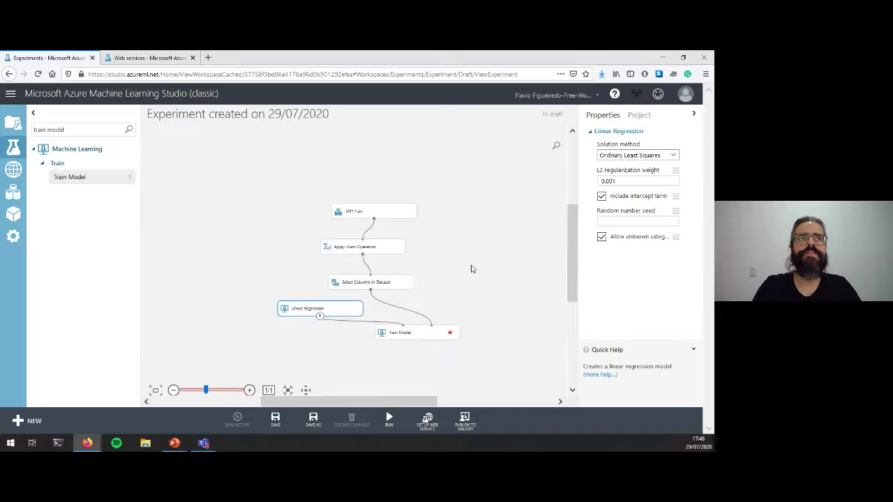
pyautogui.tripleClick(64, 129)
pyautogui.write('score model')
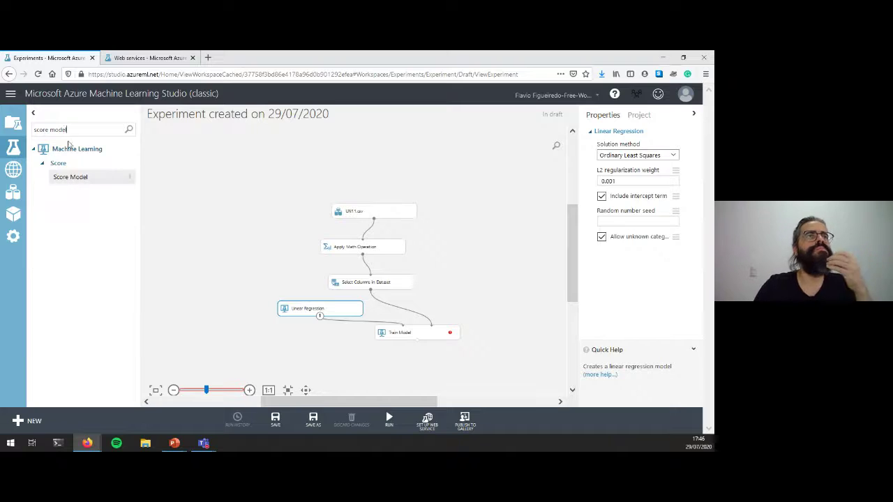
pyautogui.click(79, 177)
pyautogui.moveTo(74, 177); pyautogui.dragTo(406, 370)
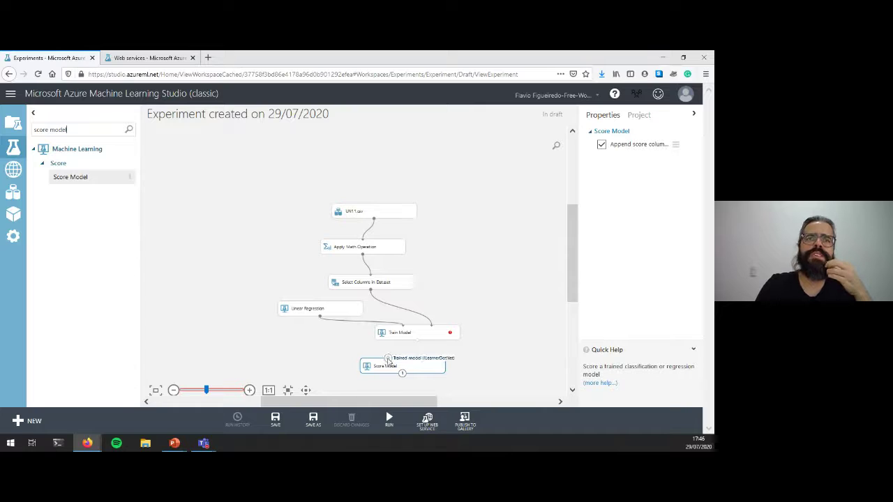
pyautogui.moveTo(417, 342); pyautogui.dragTo(389, 361)
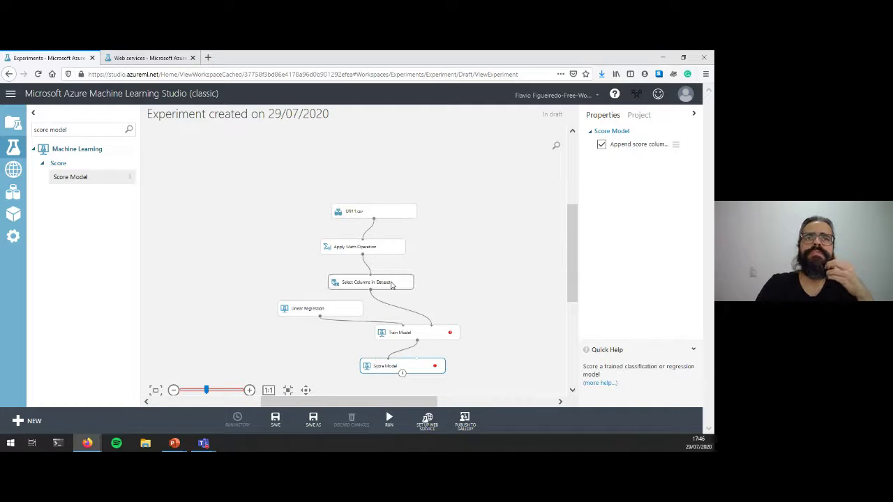
# Step: Connect Select Columns in Dataset to Score Model's dataset input and space out the Select Columns, Train Model and Linear Regression modules
pyautogui.moveTo(391, 281); pyautogui.dragTo(541, 279)
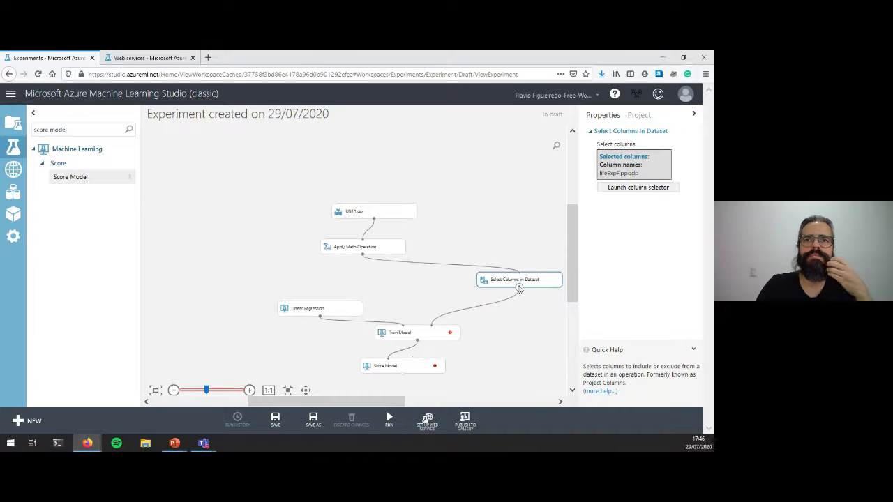
pyautogui.moveTo(519, 288); pyautogui.dragTo(416, 360)
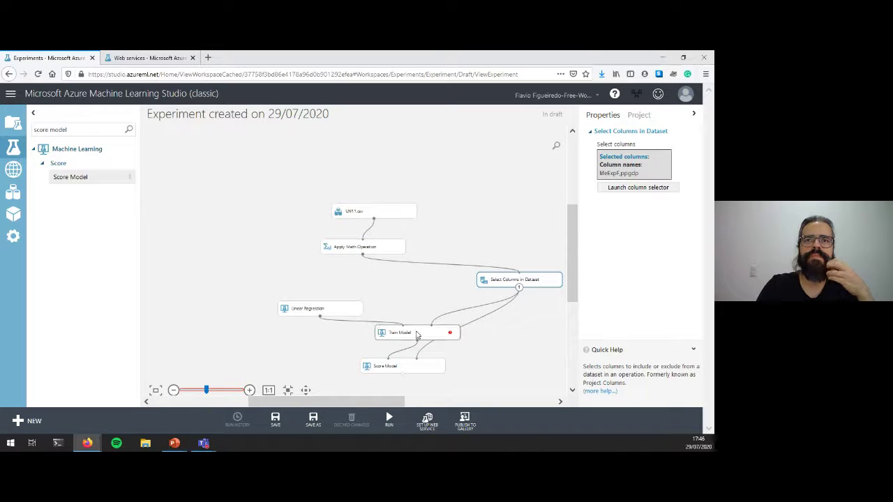
pyautogui.moveTo(410, 334); pyautogui.dragTo(399, 310)
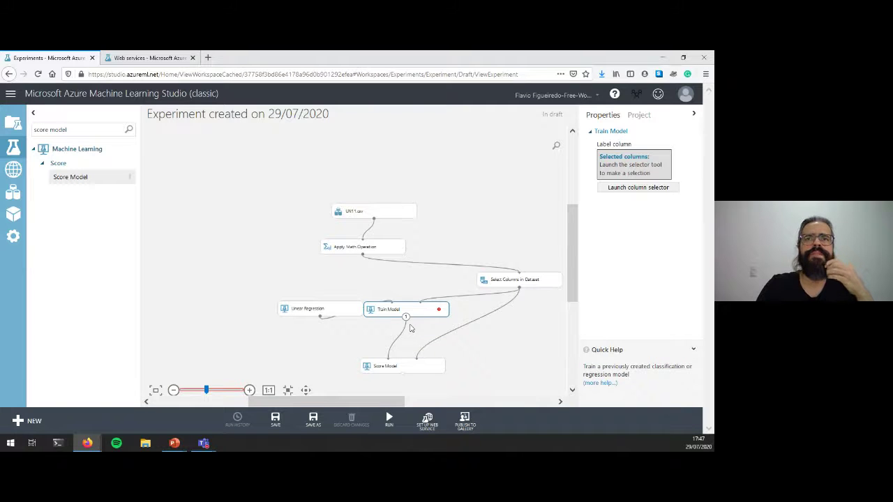
pyautogui.click(410, 328)
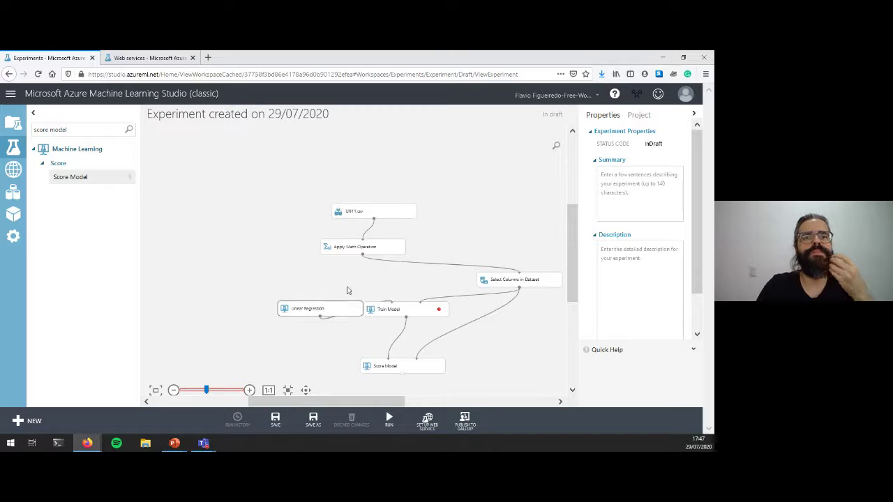
pyautogui.moveTo(335, 309); pyautogui.dragTo(349, 283)
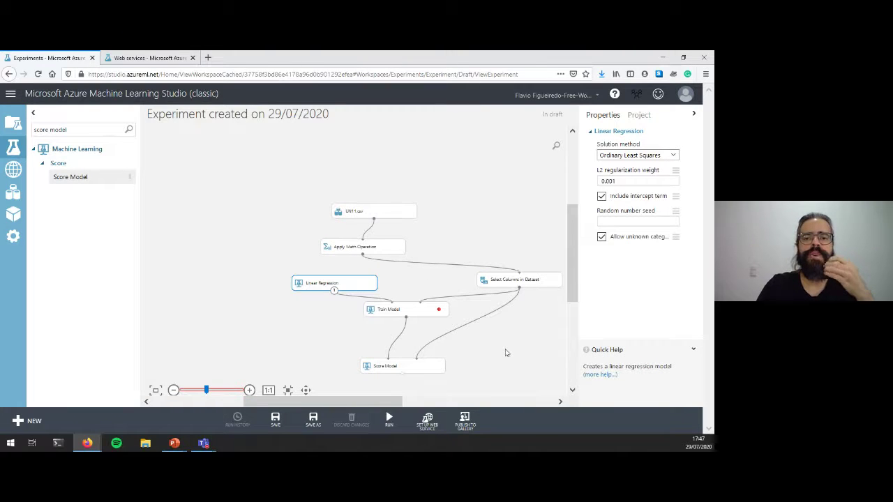
# Step: Set Train Model's label column to lifeExpF
pyautogui.scroll(-3, 505, 352)
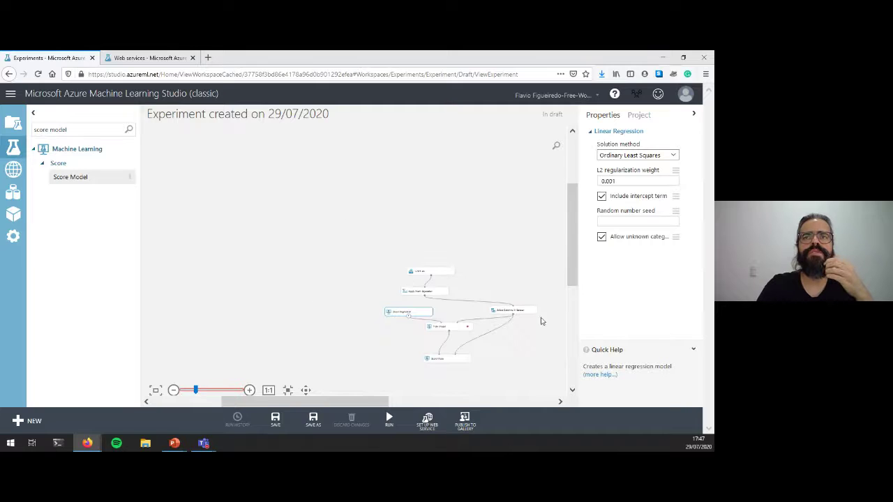
pyautogui.scroll(3, 537, 338)
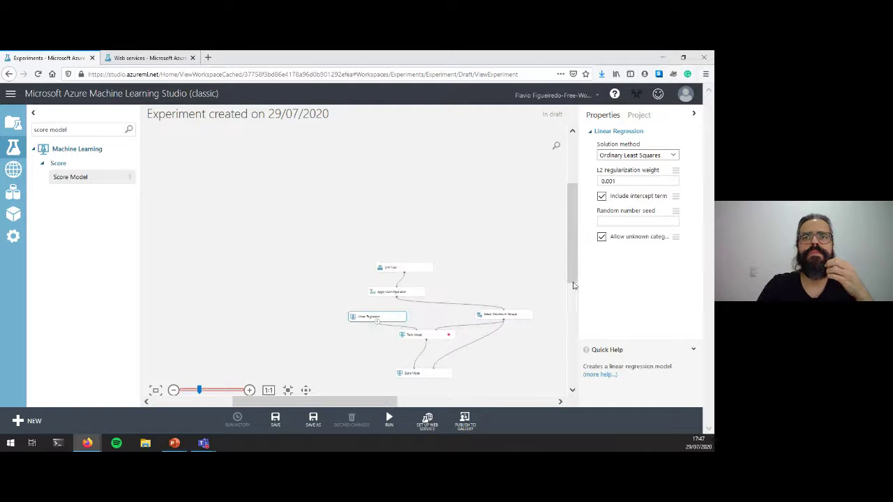
pyautogui.moveTo(579, 256); pyautogui.dragTo(566, 276)
pyautogui.scroll(1, 450, 299)
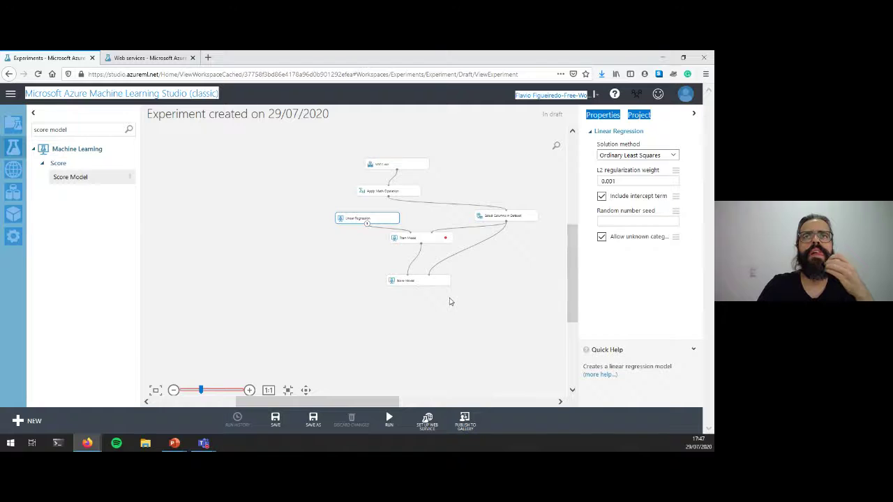
pyautogui.scroll(2, 450, 229)
pyautogui.moveTo(437, 217)
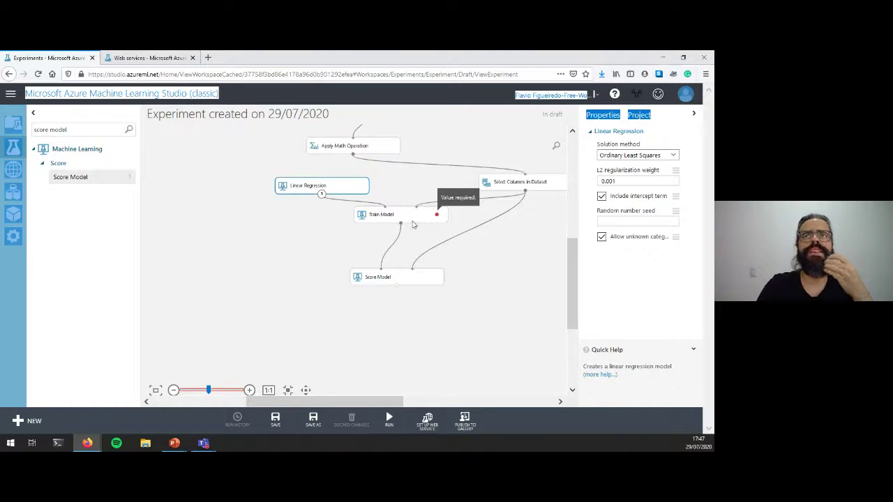
pyautogui.click(412, 224)
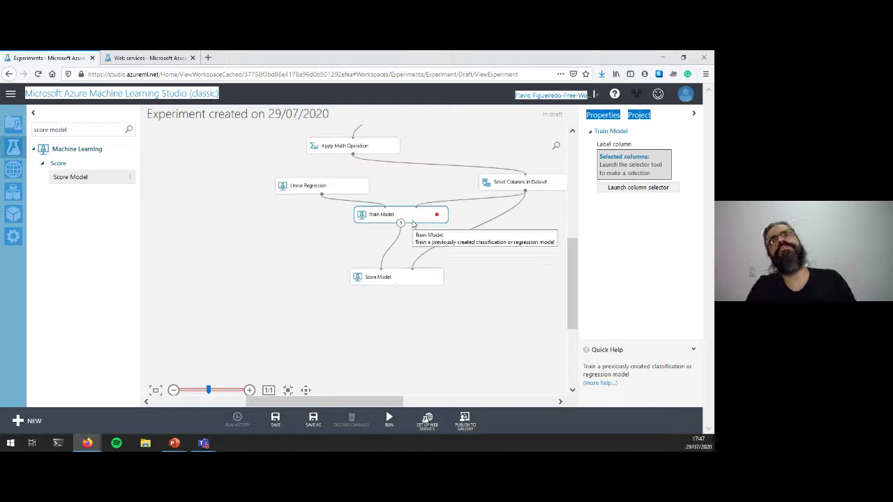
pyautogui.click(638, 188)
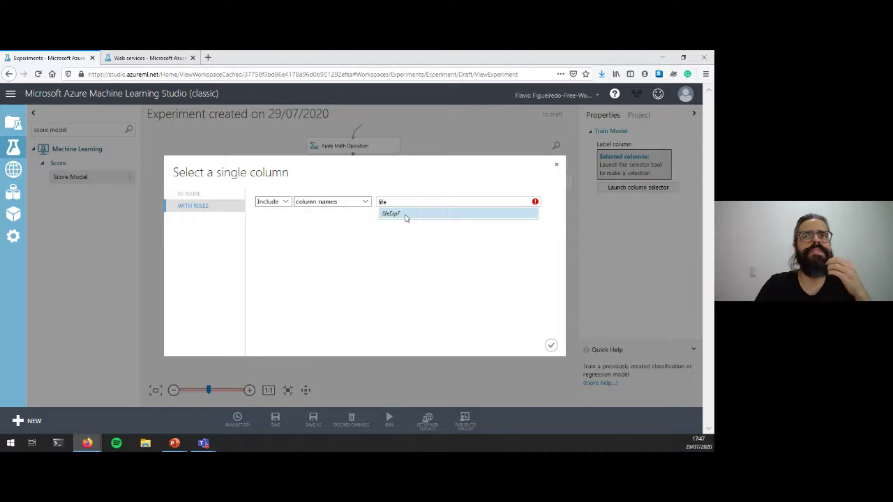
pyautogui.click(401, 214)
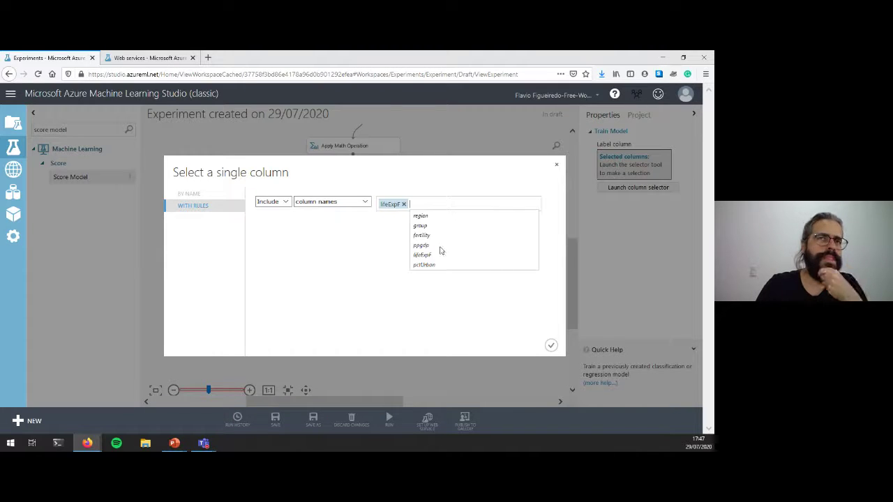
pyautogui.click(551, 347)
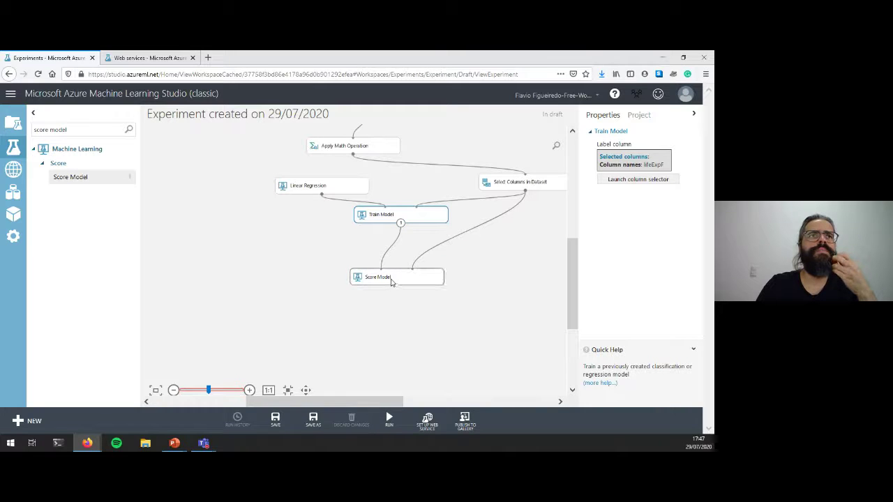
# Step: Search for "evaluate", add an Evaluate Model module below Score Model and connect Score Model to its first input
pyautogui.doubleClick(67, 130)
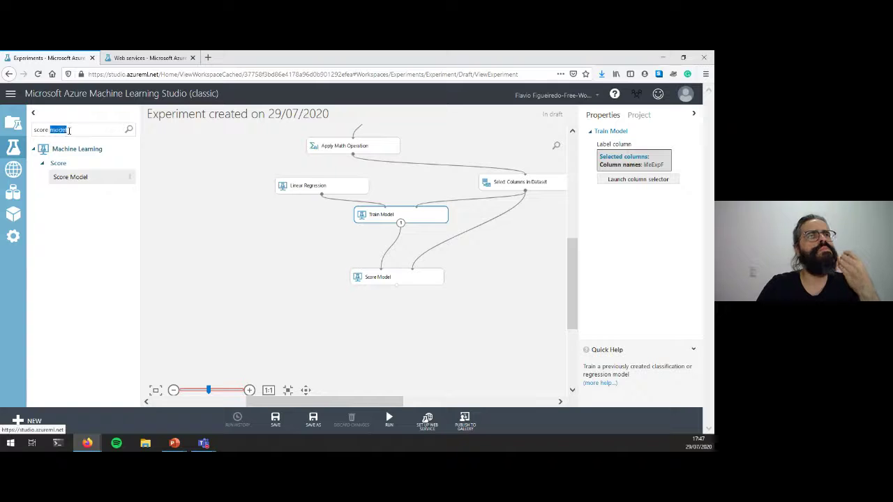
pyautogui.tripleClick(68, 131)
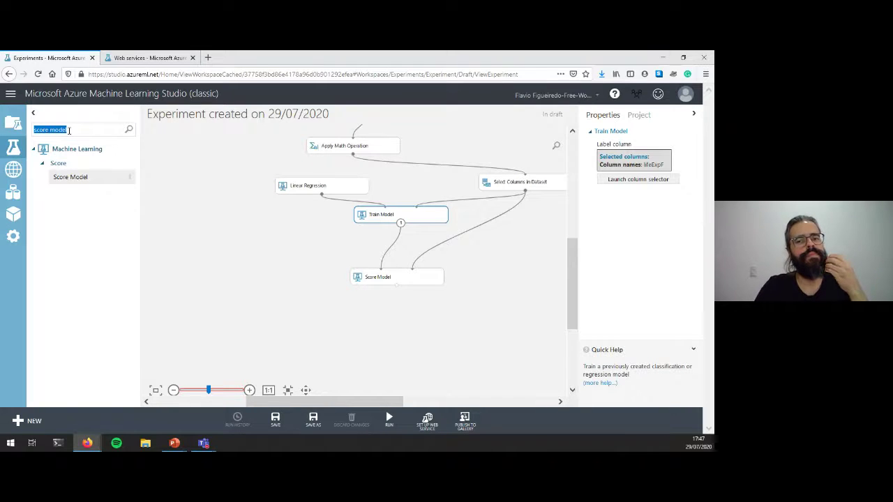
pyautogui.write('evaluate')
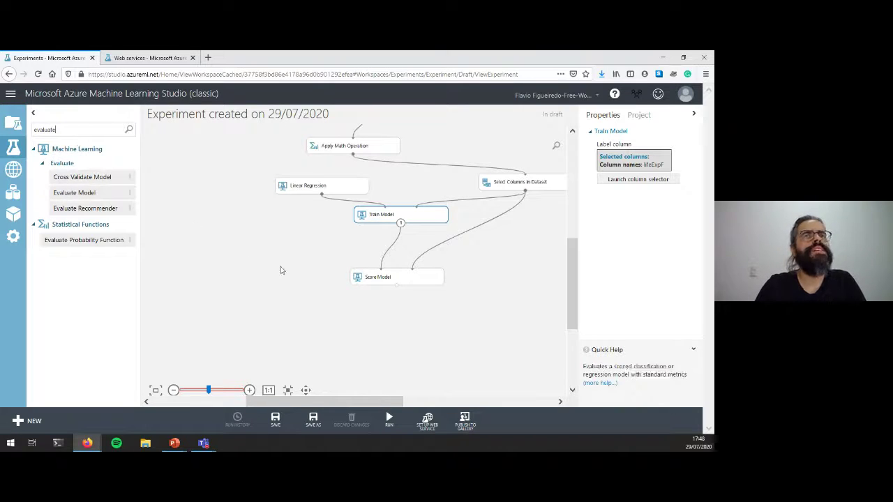
pyautogui.moveTo(370, 311); pyautogui.dragTo(368, 309)
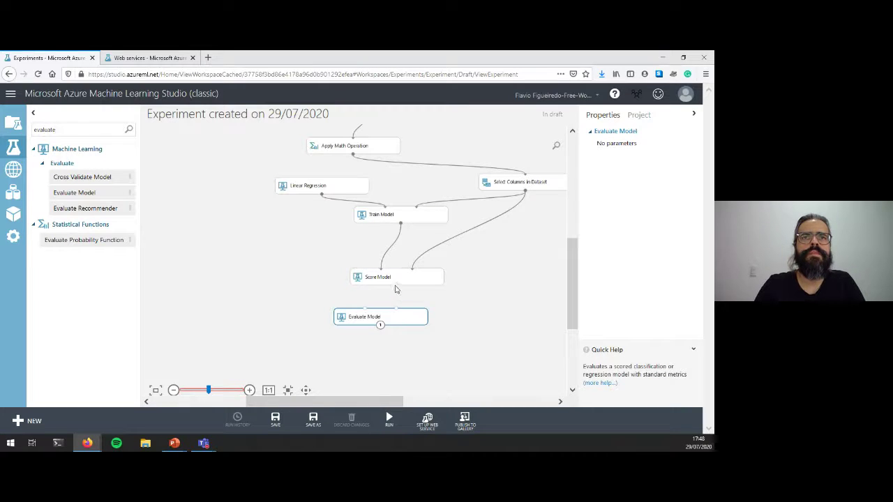
pyautogui.moveTo(396, 285); pyautogui.dragTo(365, 309)
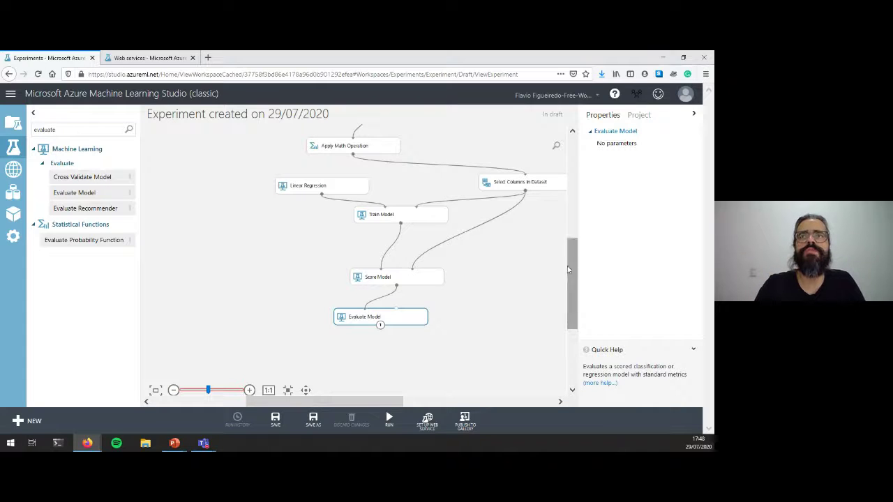
# Step: Run the experiment and select the Select Columns in Dataset module to inspect its run status
pyautogui.moveTo(568, 259); pyautogui.dragTo(568, 252)
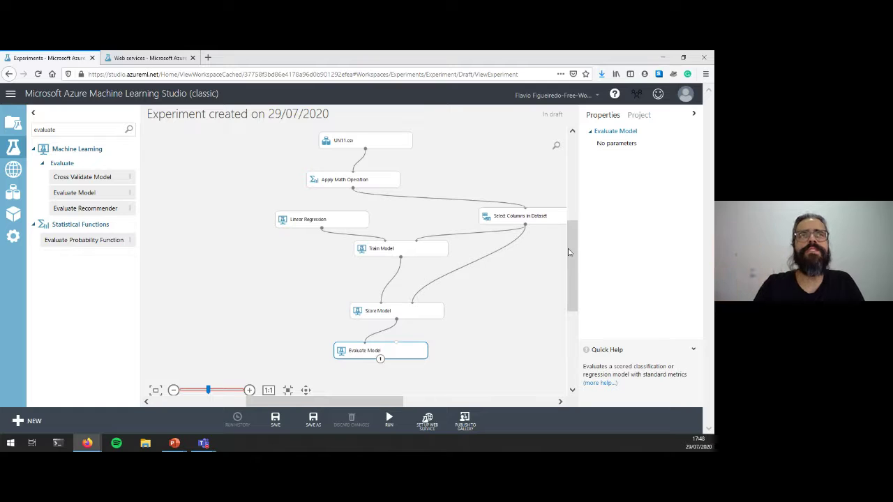
pyautogui.click(383, 417)
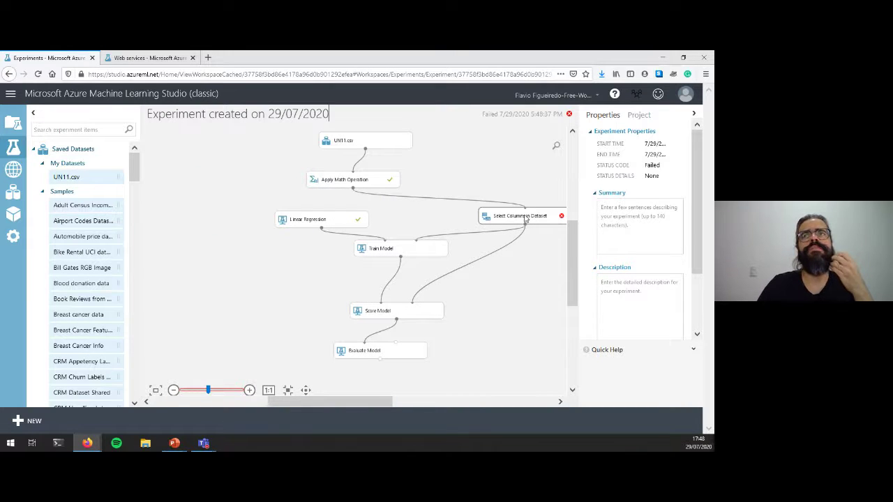
pyautogui.click(559, 219)
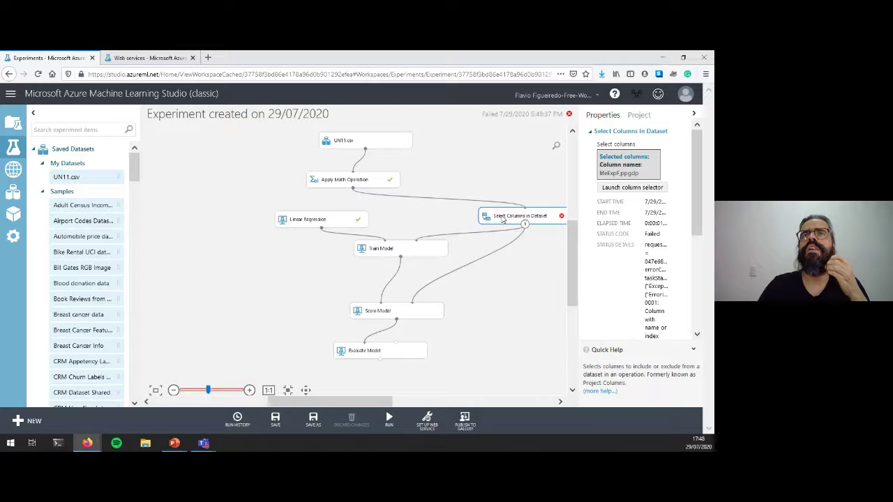
# Step: Move Select Columns in Dataset closer to Train Model and check its column selection without changing it
pyautogui.moveTo(490, 222); pyautogui.dragTo(483, 224)
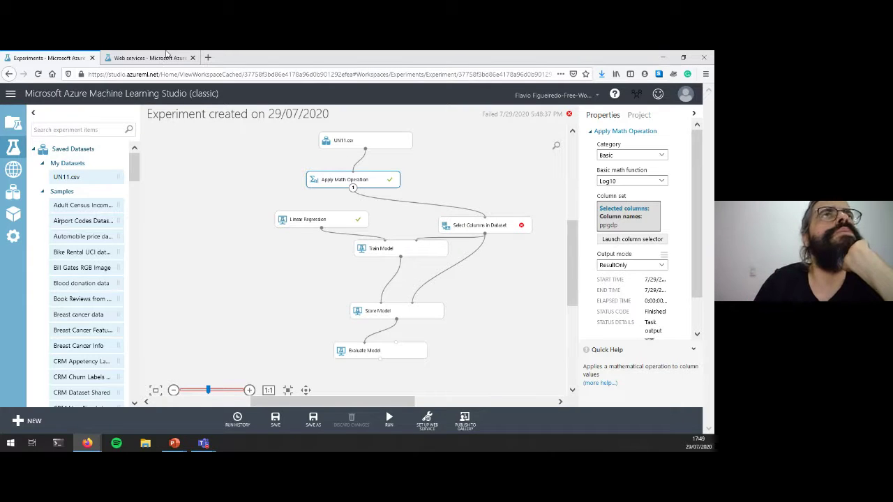
pyautogui.click(460, 228)
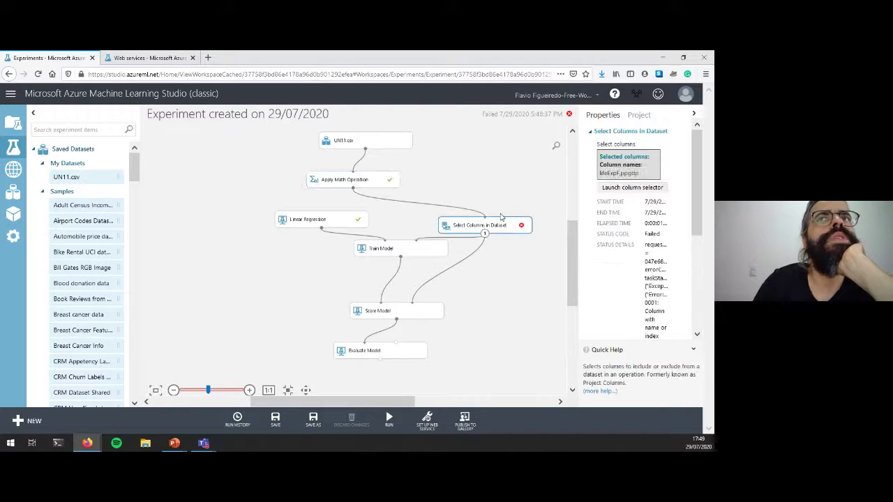
pyautogui.click(613, 188)
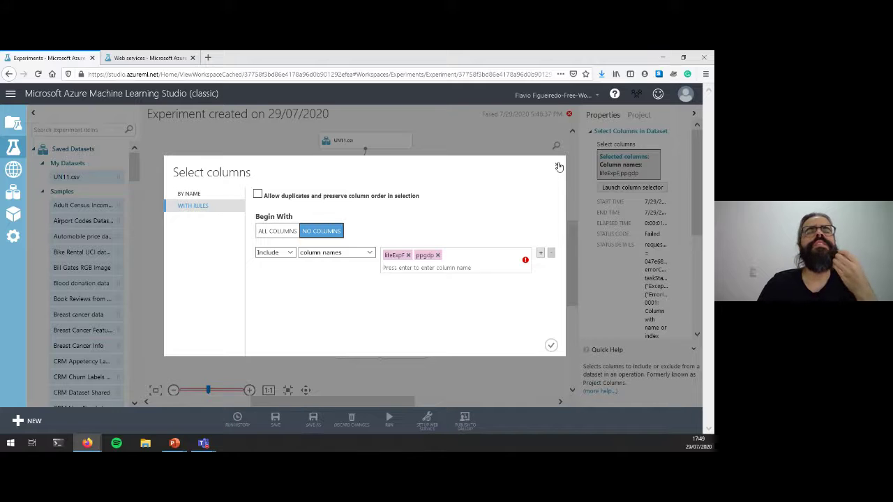
pyautogui.click(558, 166)
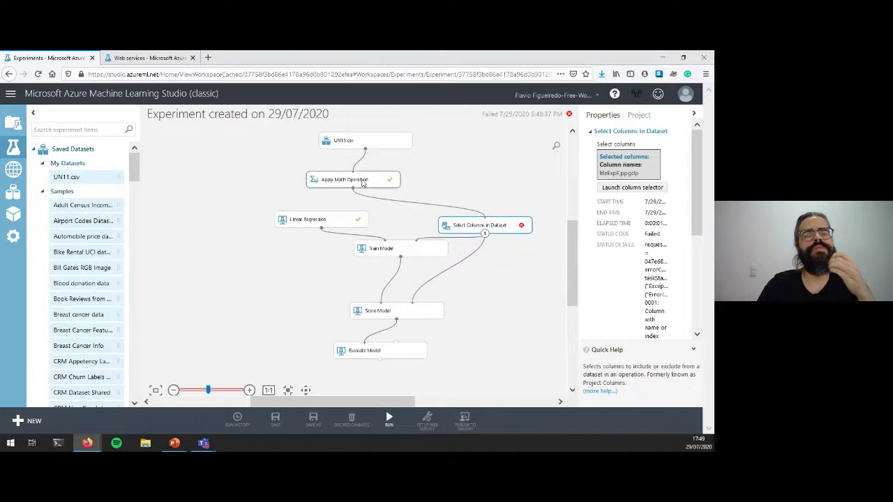
# Step: Set Apply Math Operation's output mode to Inplace and rerun the experiment
pyautogui.click(367, 179)
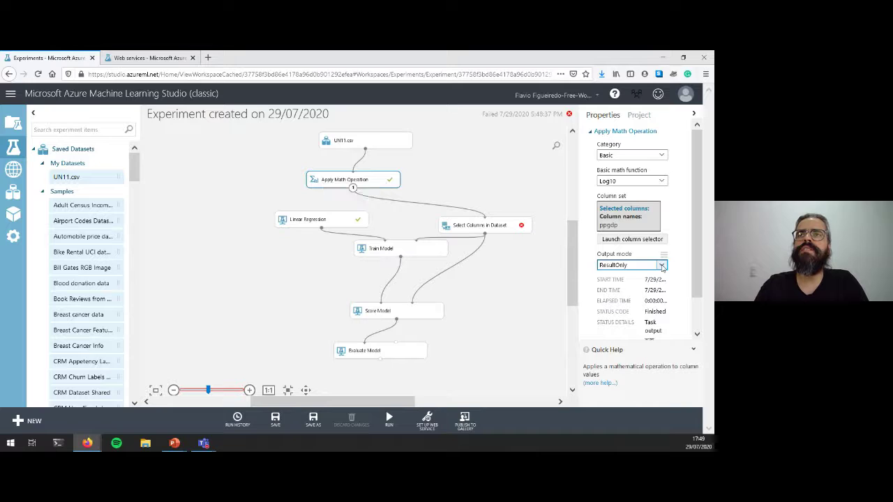
pyautogui.click(661, 265)
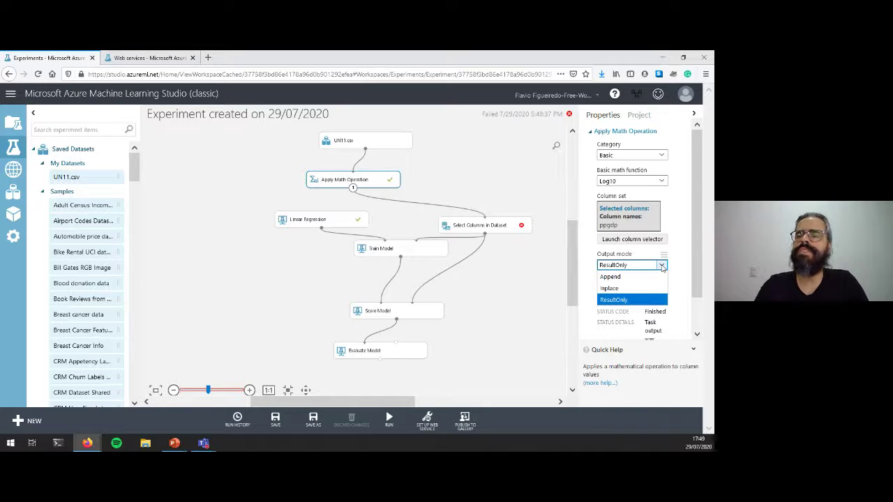
pyautogui.click(606, 288)
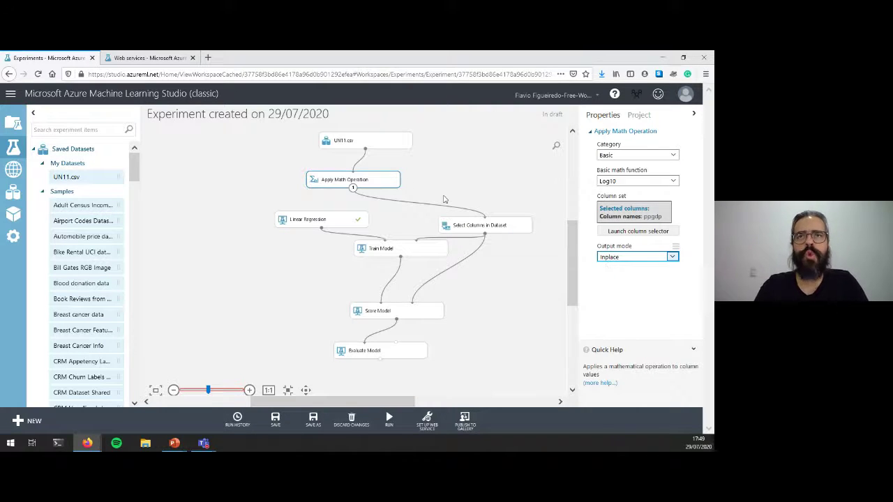
pyautogui.click(393, 415)
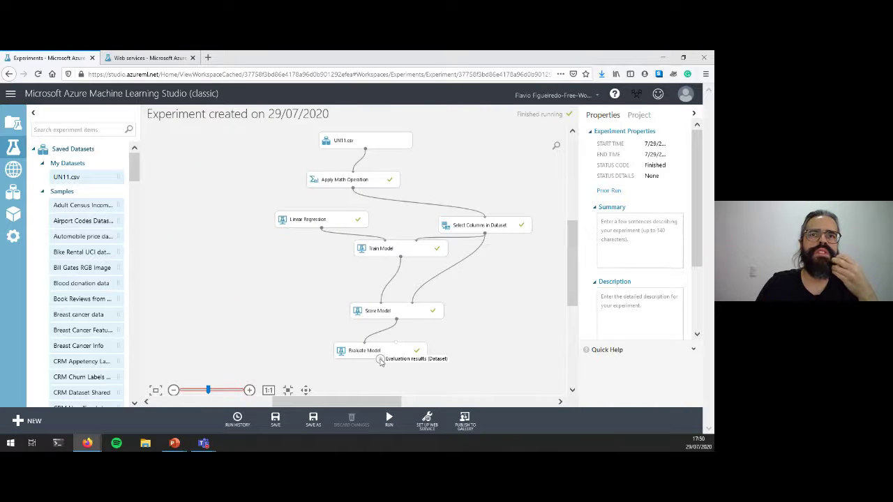
# Step: Visualize Evaluate Model's evaluation results, review the metrics and error histogram, and close the view
pyautogui.rightClick(380, 360)
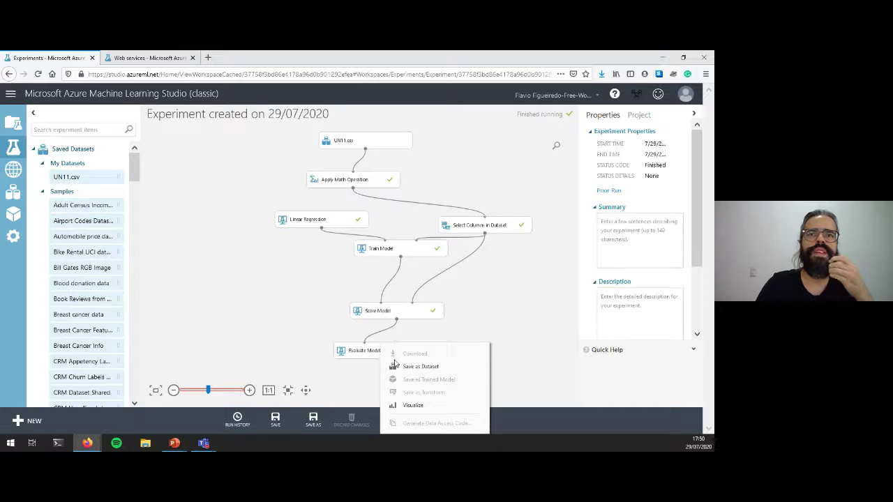
pyautogui.click(401, 405)
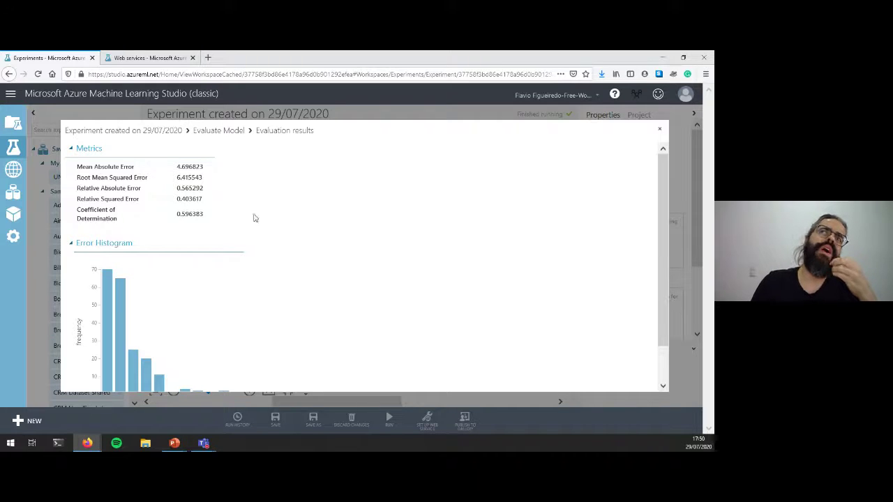
pyautogui.click(659, 132)
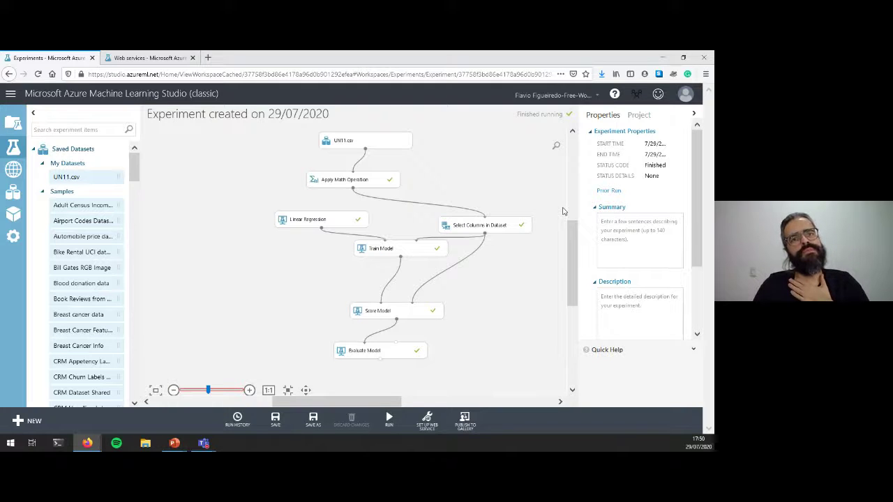
# Step: Set up a Predictive Web Service from the trained experiment
pyautogui.click(427, 429)
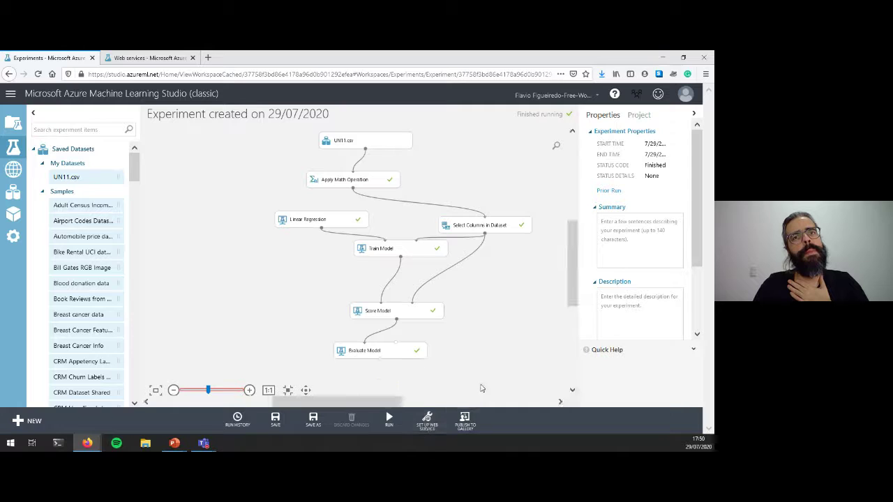
pyautogui.moveTo(423, 429)
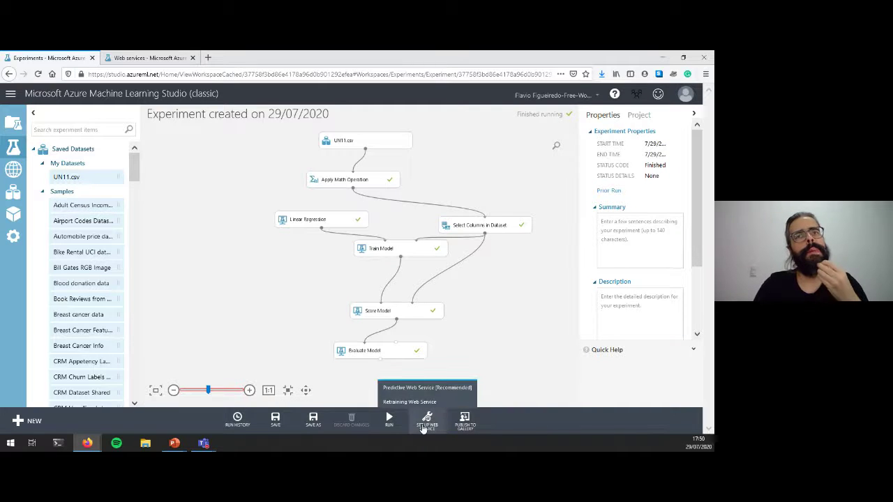
pyautogui.click(423, 391)
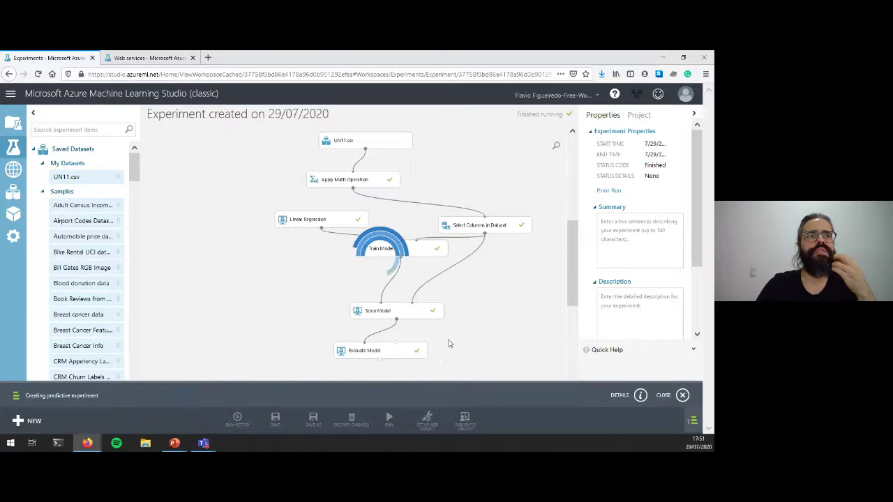
# Step: Switch to the published web service's browser tab and test its request/response endpoint with PPGDP set to 80
pyautogui.click(120, 61)
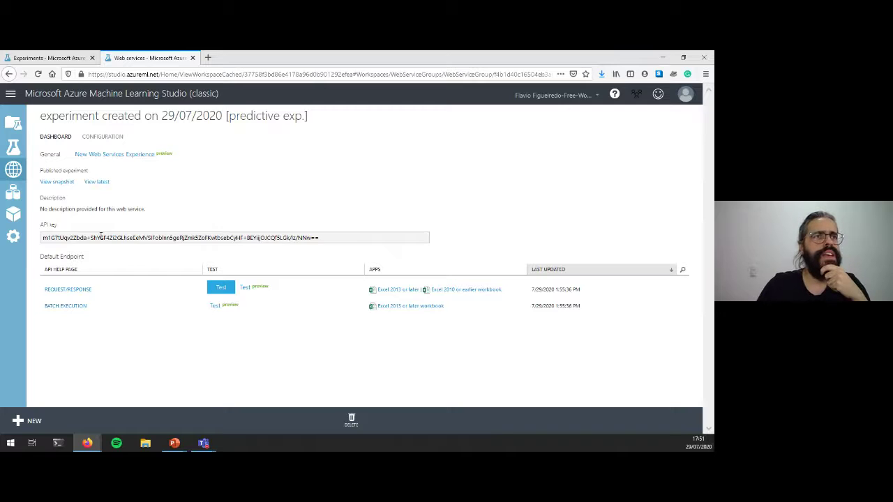
pyautogui.click(219, 289)
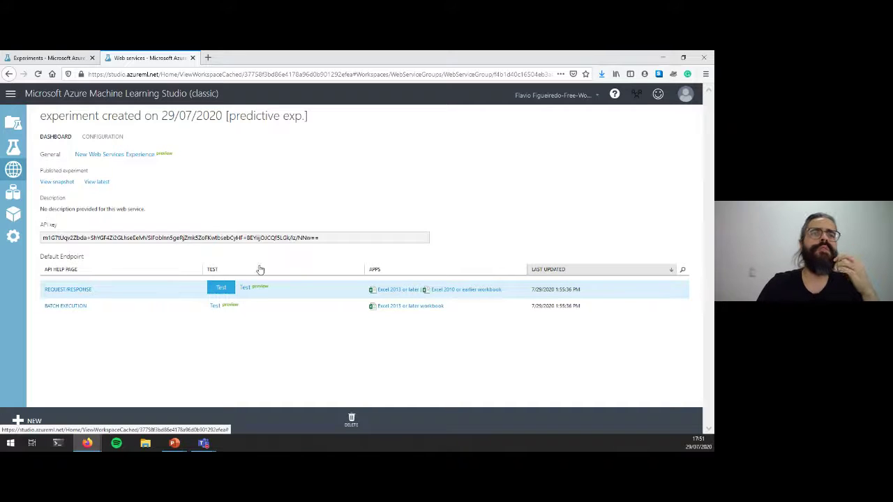
pyautogui.scroll(-5, 341, 225)
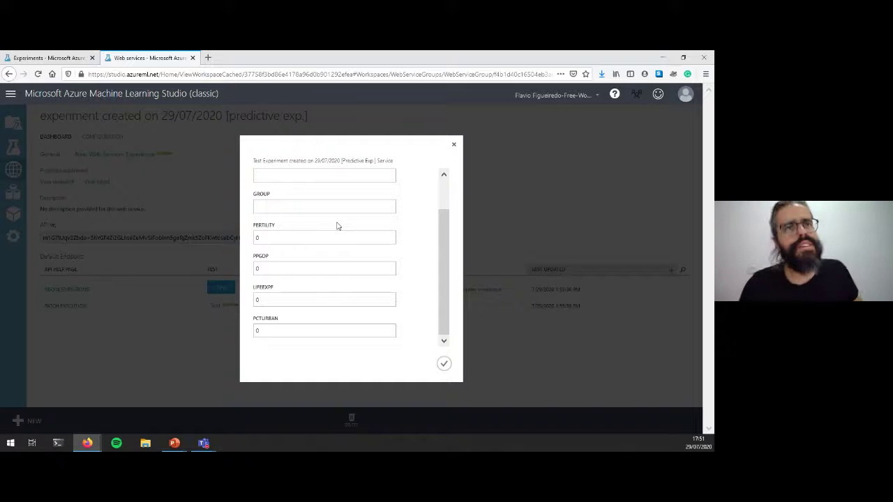
pyautogui.click(276, 271)
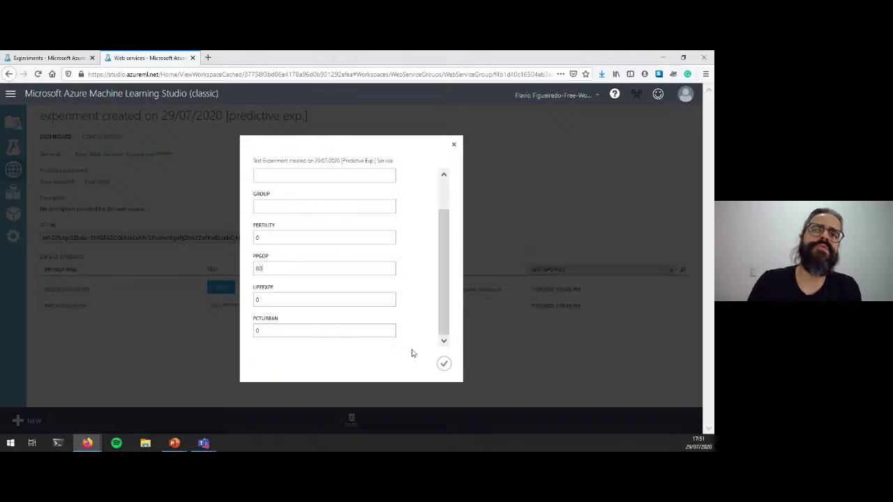
pyautogui.click(444, 364)
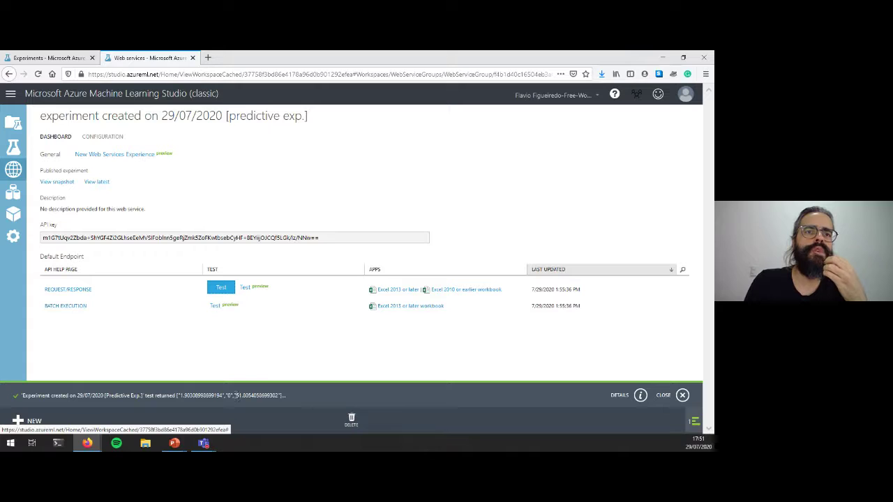
# Step: Open the test result's details and examine the returned scored label value
pyautogui.moveTo(235, 395); pyautogui.dragTo(267, 395)
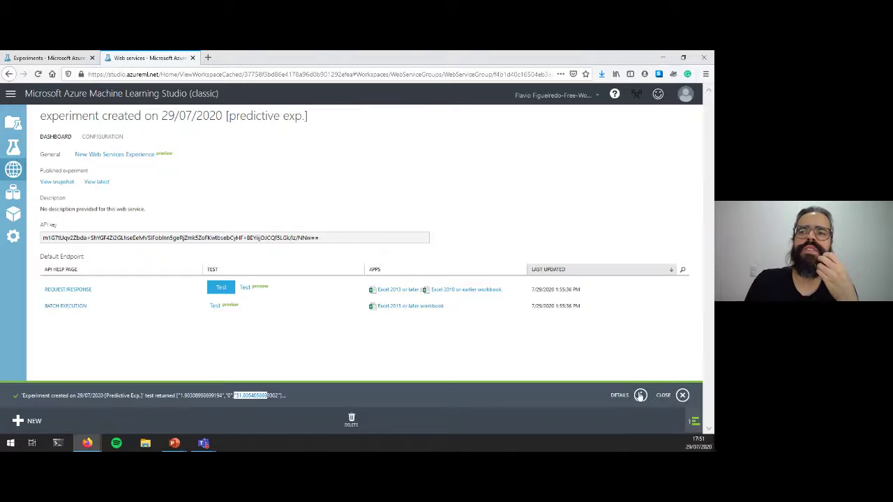
pyautogui.click(640, 396)
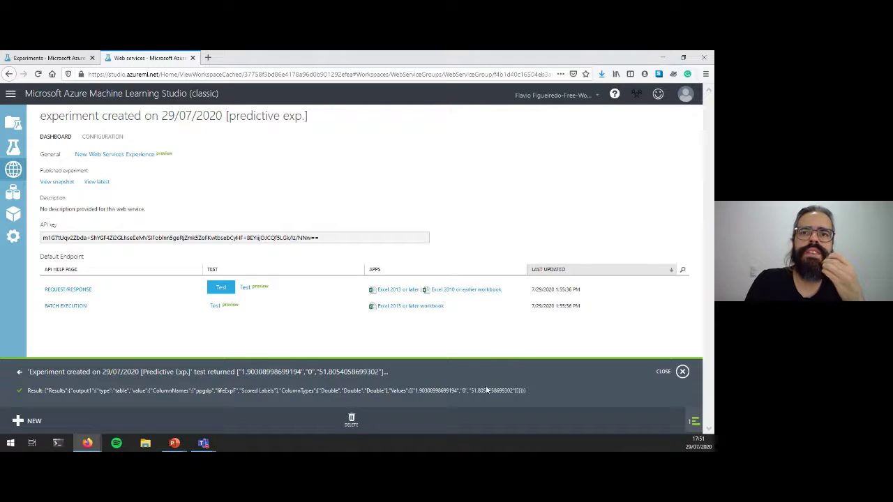
pyautogui.moveTo(469, 390); pyautogui.dragTo(512, 391)
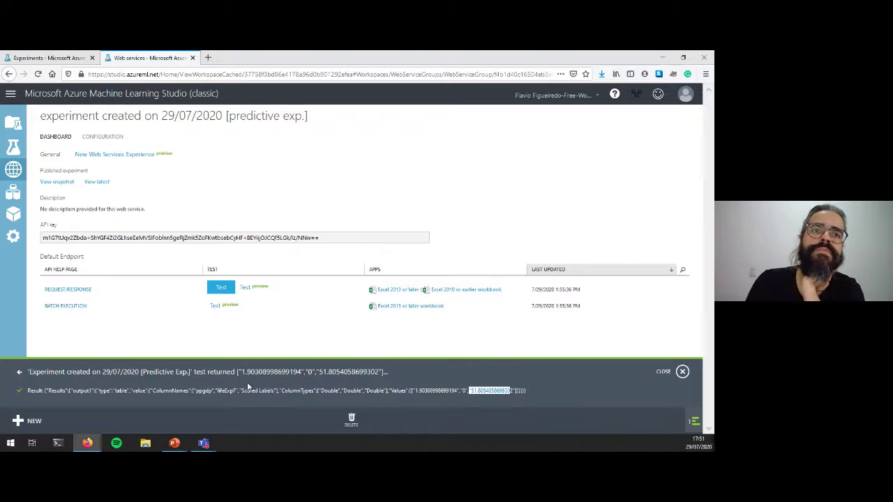
# Step: Check the predictive experiment being created, and switch to the presentation's Ridge Regression slide
pyautogui.click(49, 60)
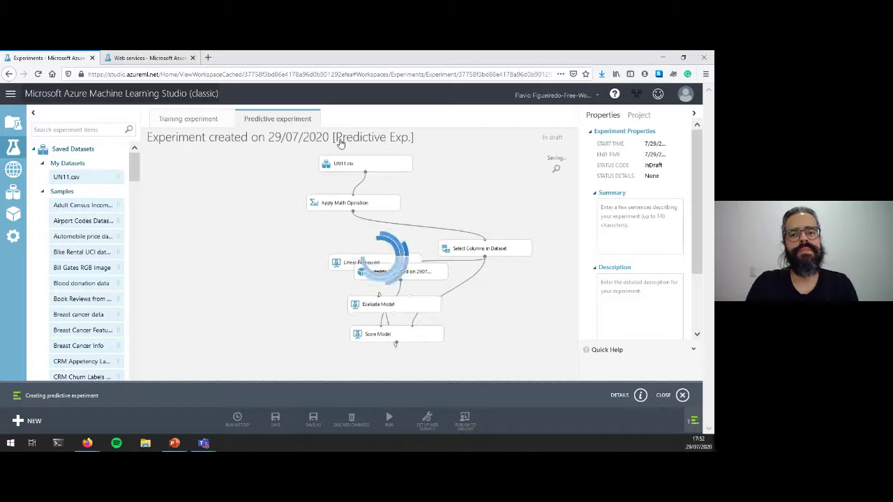
pyautogui.hotkey('alt', 'Tab')
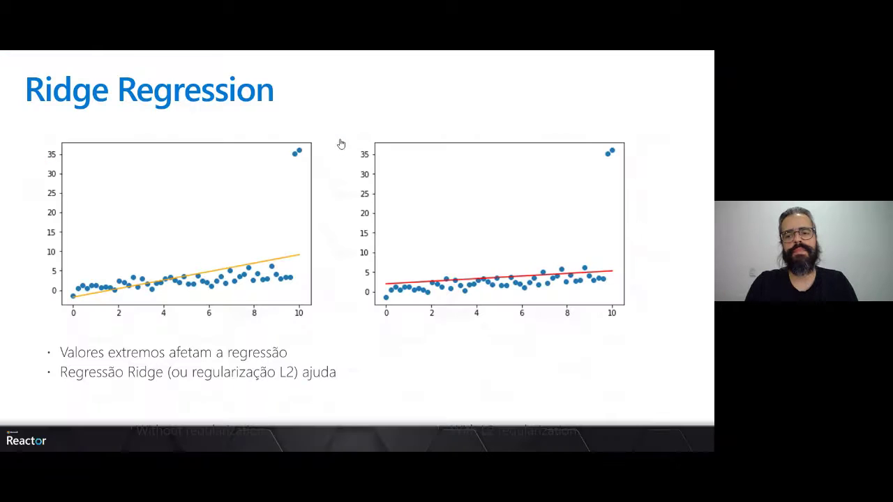